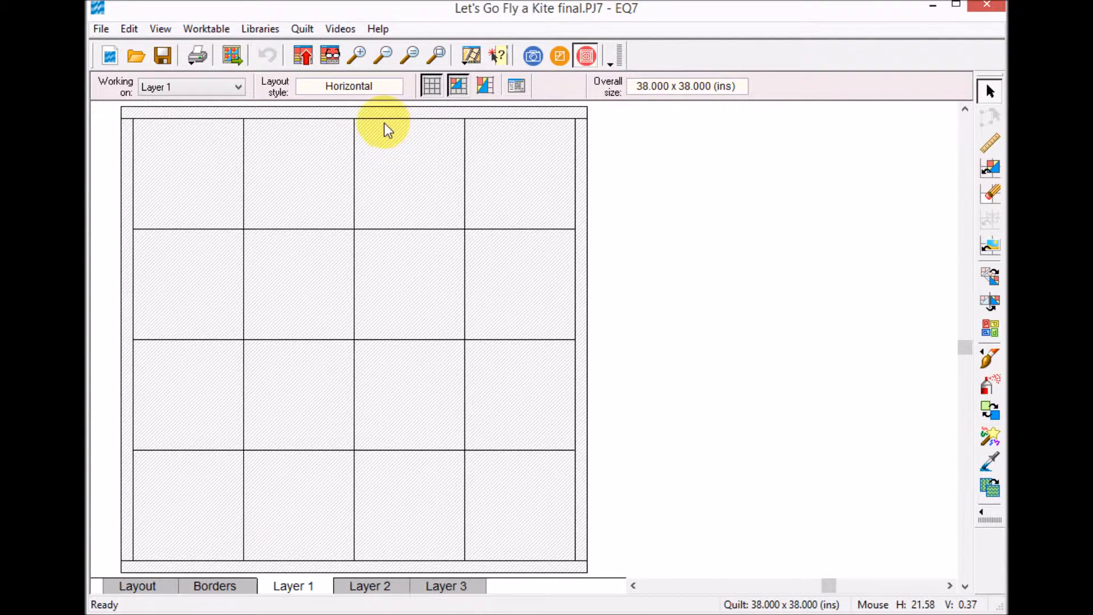
- Start a new Vertical Strip Quilt and show its layout settings
left_click(306, 30)
mouse_move(326, 48)
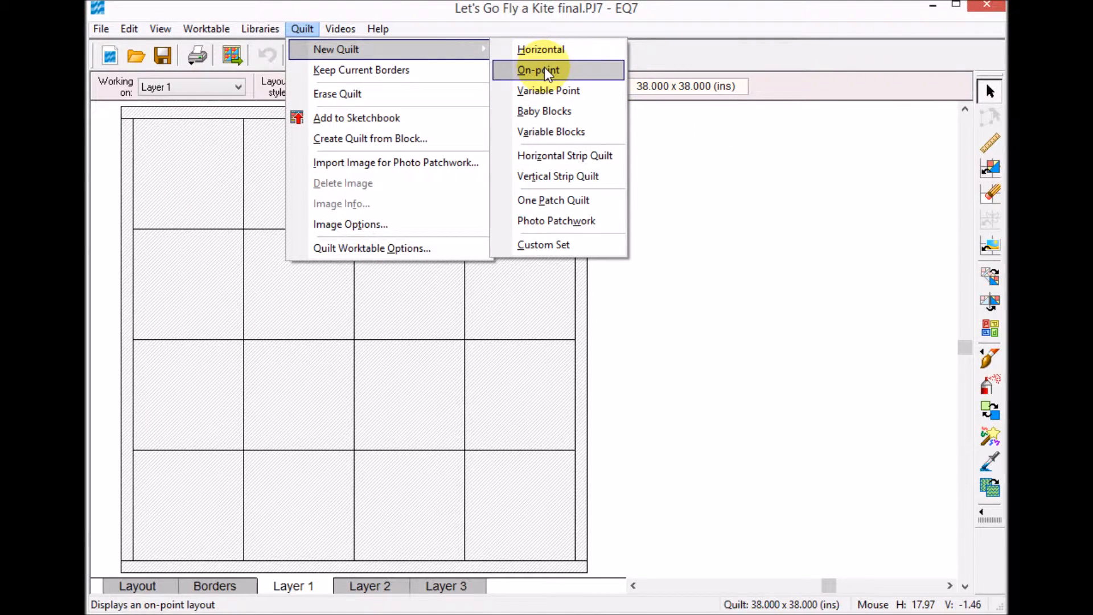
left_click(582, 179)
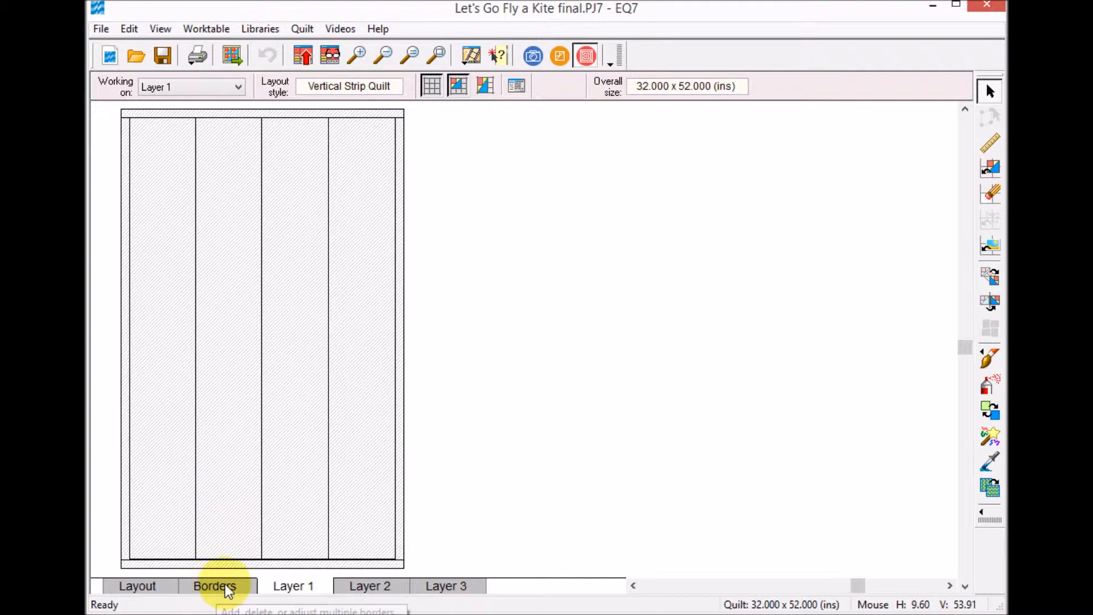
left_click(150, 589)
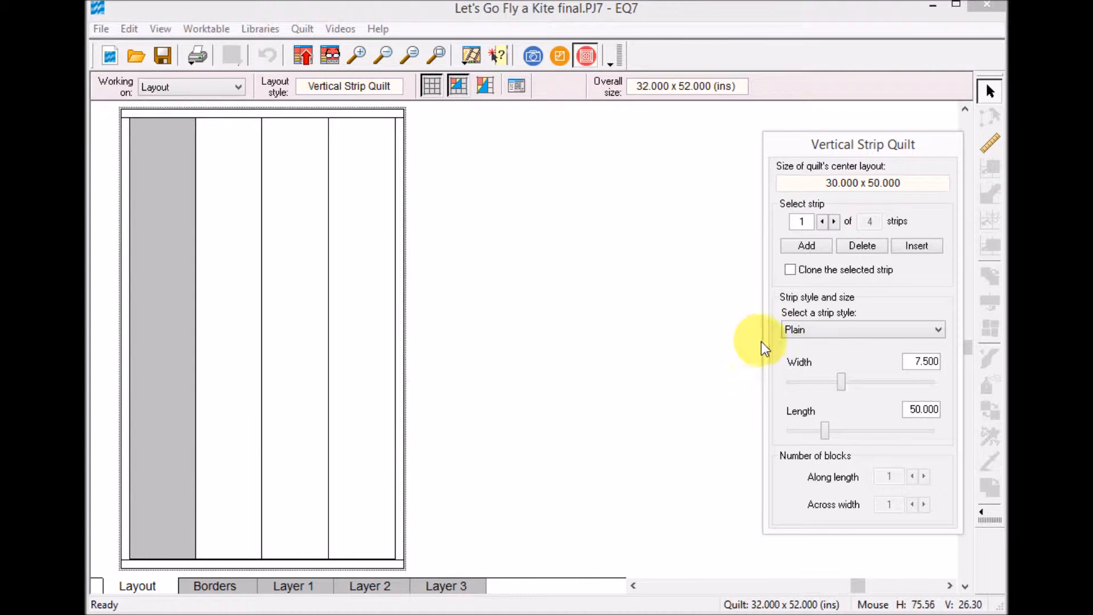
- Change the first strip to the Pieced Blocks style with a width of 5 inches
left_click(938, 330)
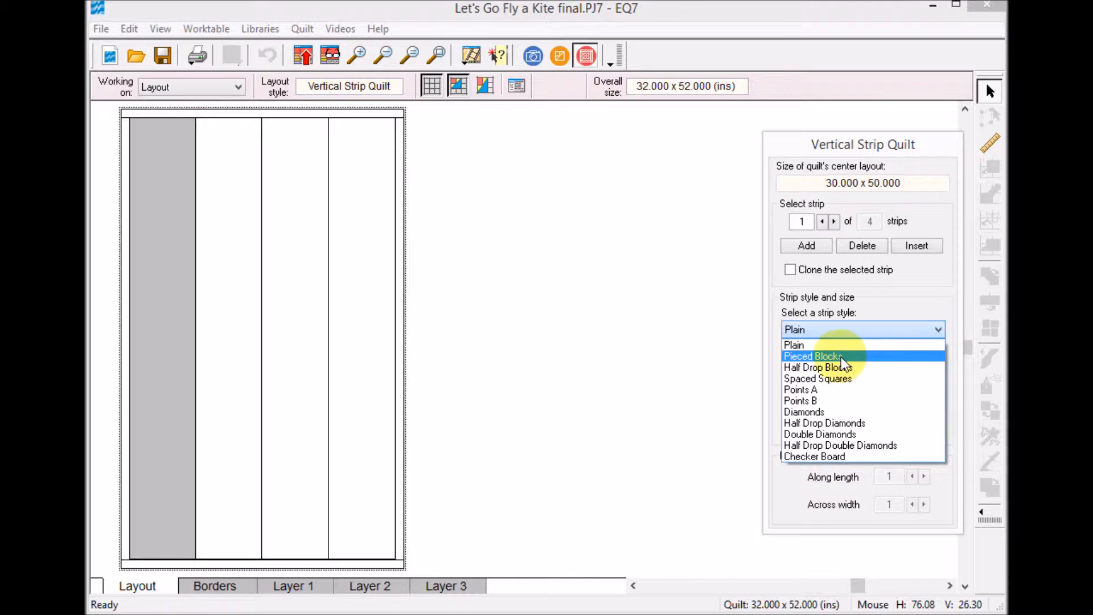
left_click(841, 357)
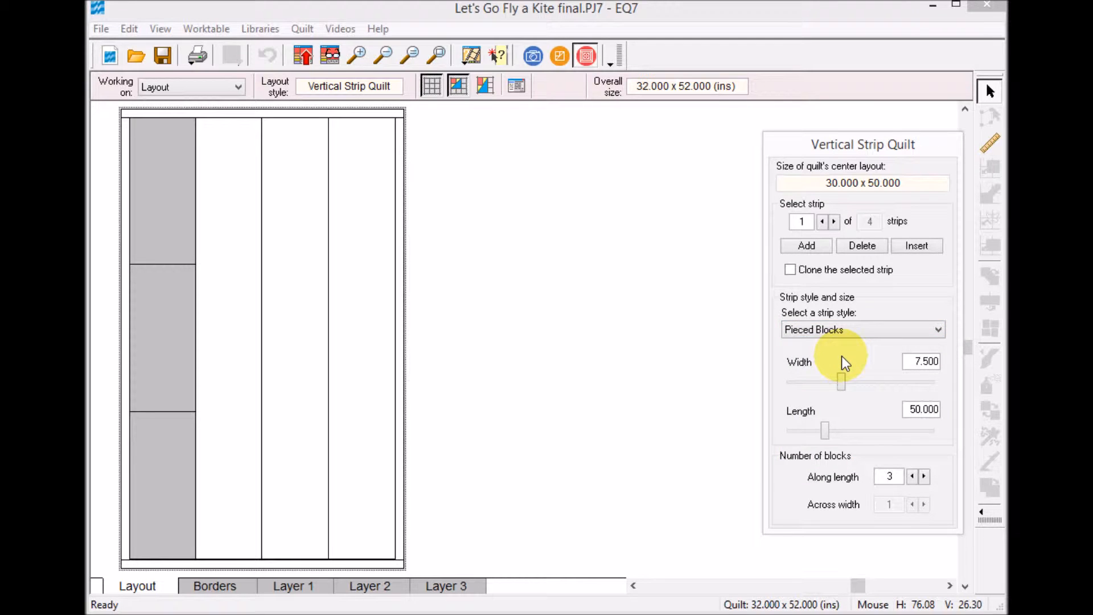
double_click(923, 361)
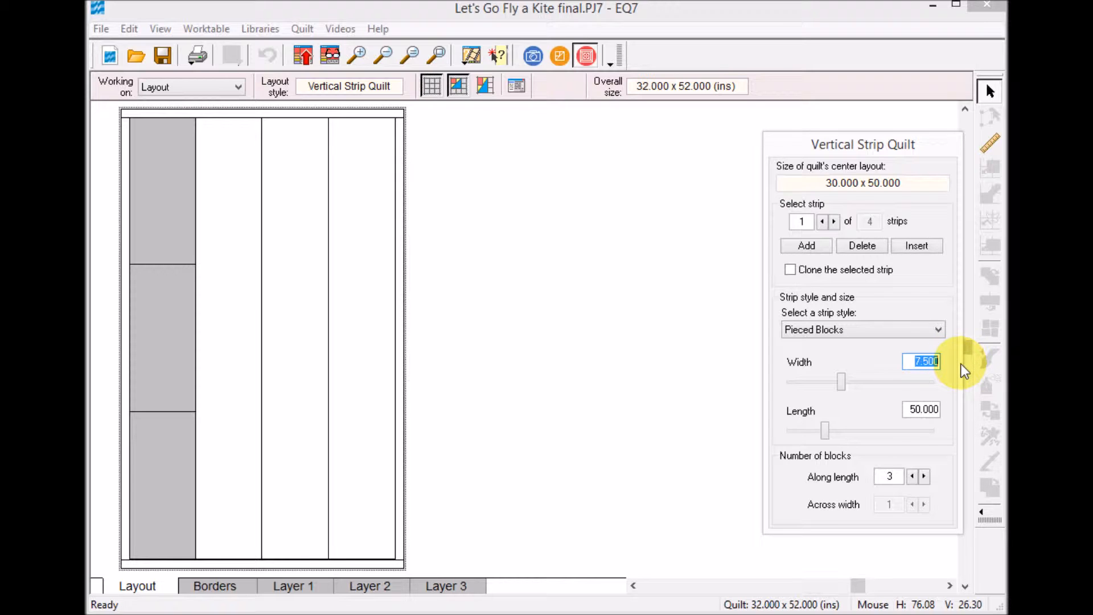
type("5")
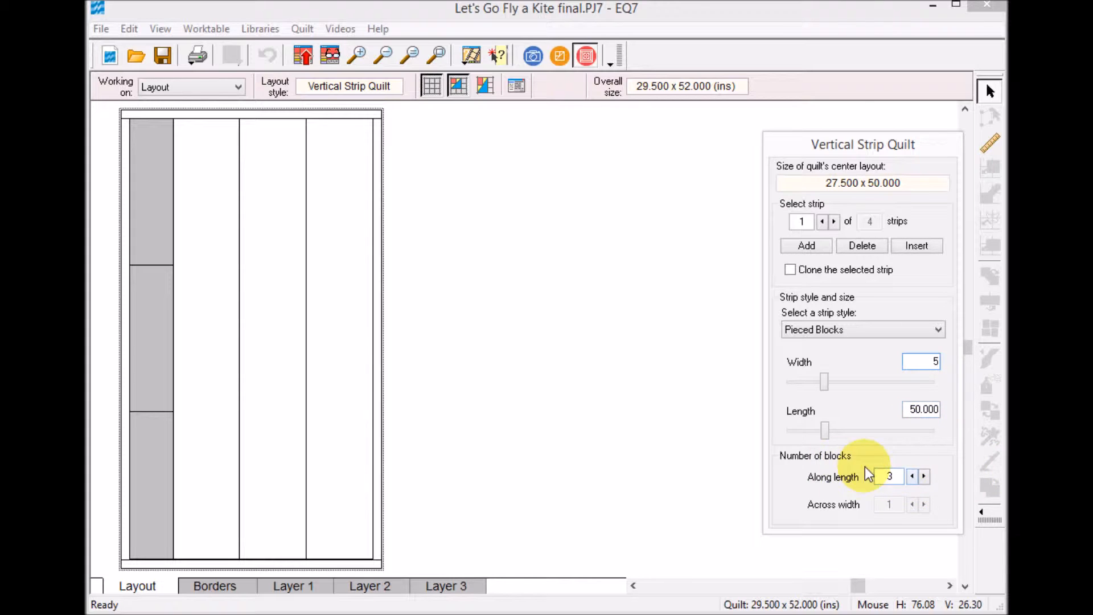
- Set the first strip to 5 blocks along its length and make the strip 35 inches long
double_click(885, 475)
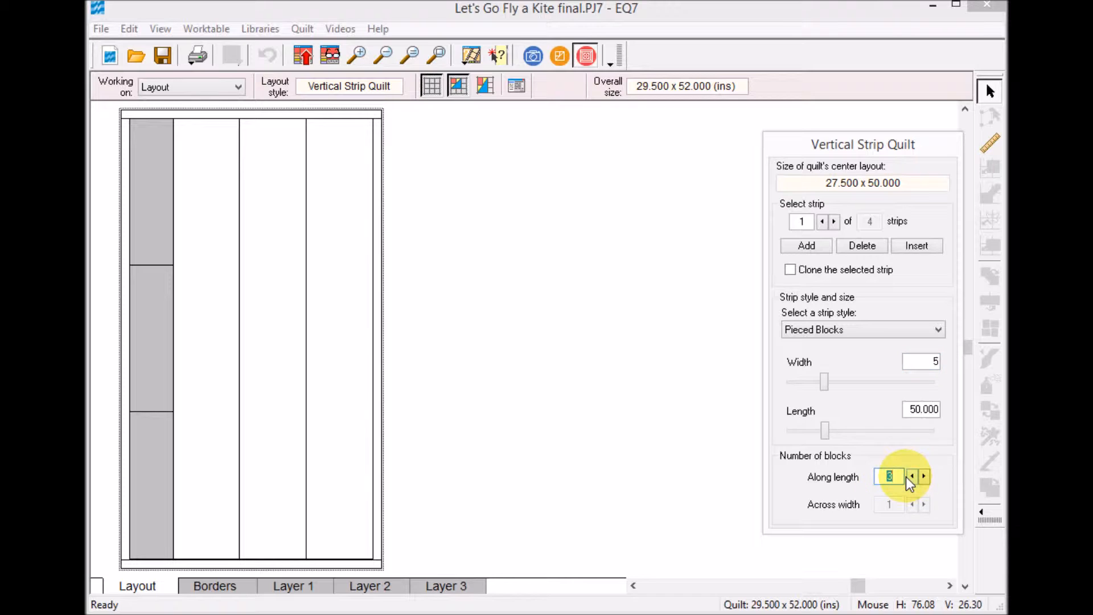
type("5")
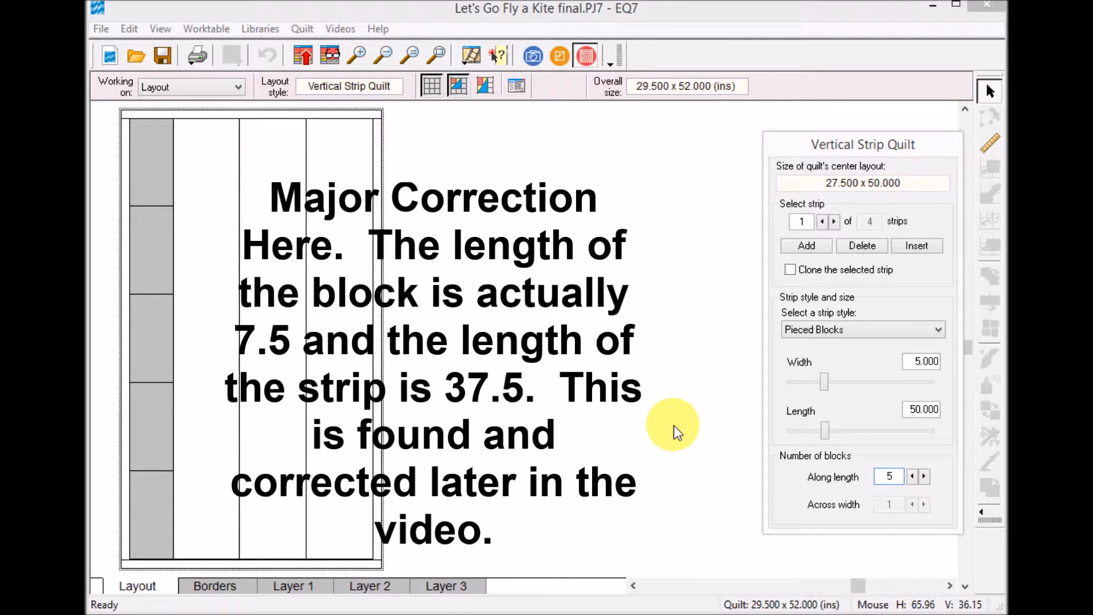
left_click(910, 408)
left_click_drag(909, 408, 980, 409)
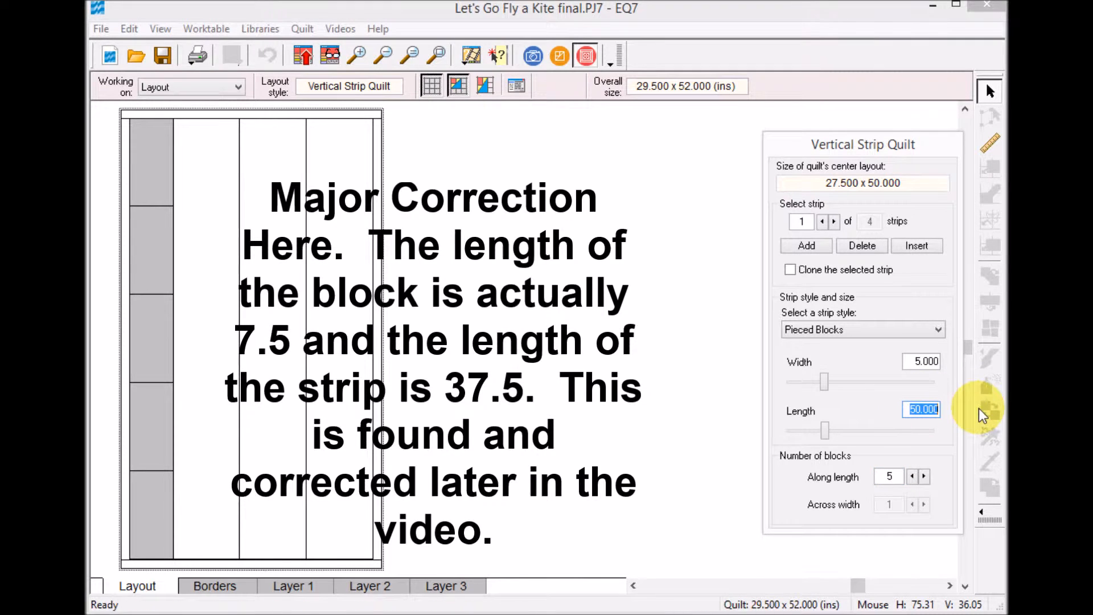
type("35")
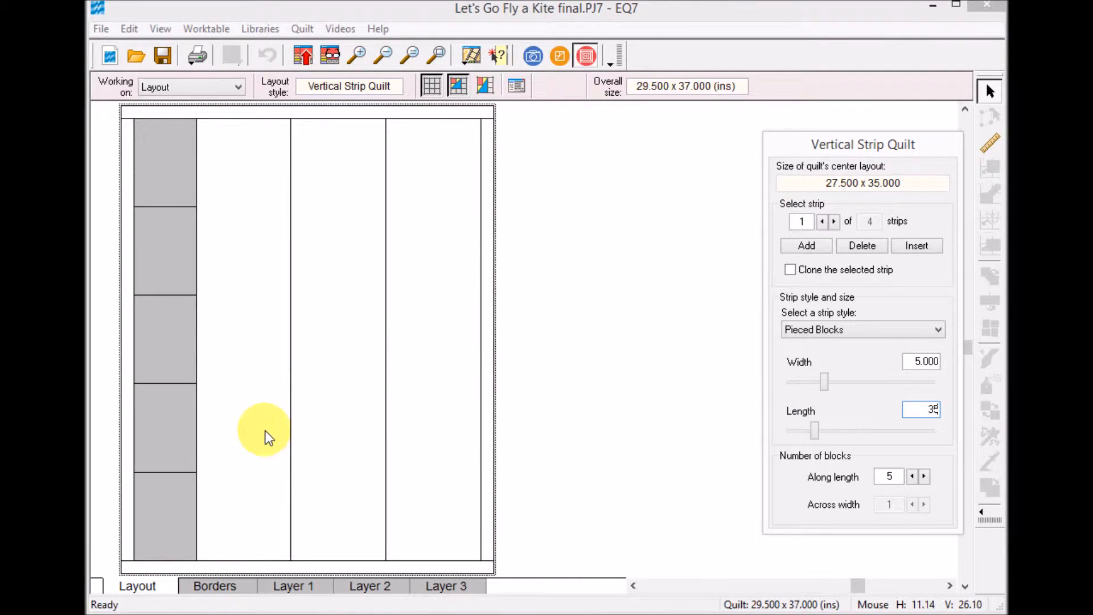
- Make the second strip 5 inches wide in the Half Drop Blocks style, with 5 blocks along its length
left_click(266, 430)
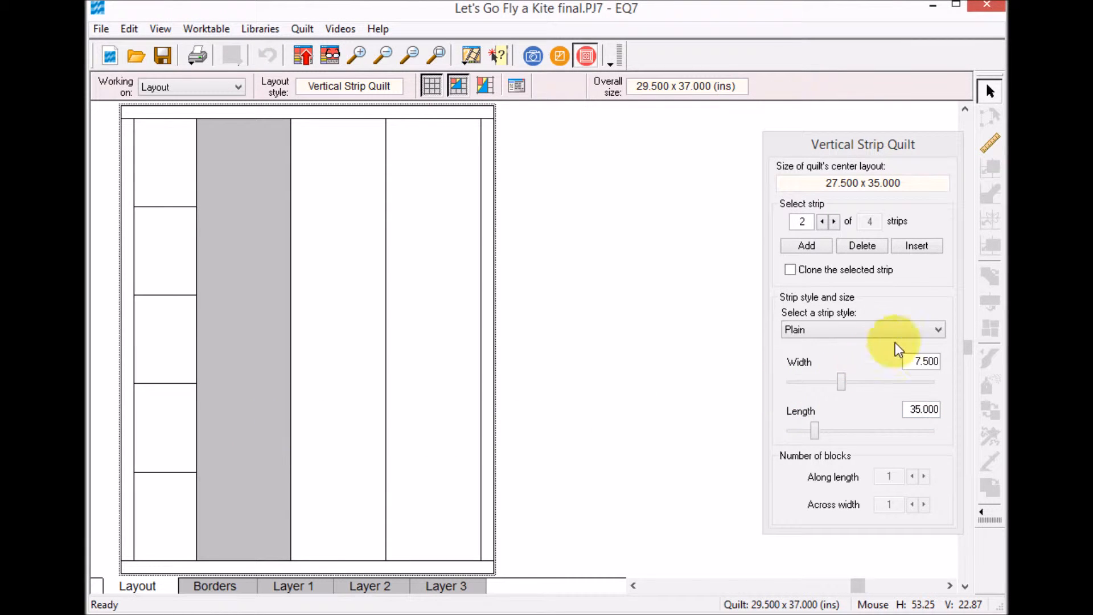
left_click_drag(910, 360, 949, 367)
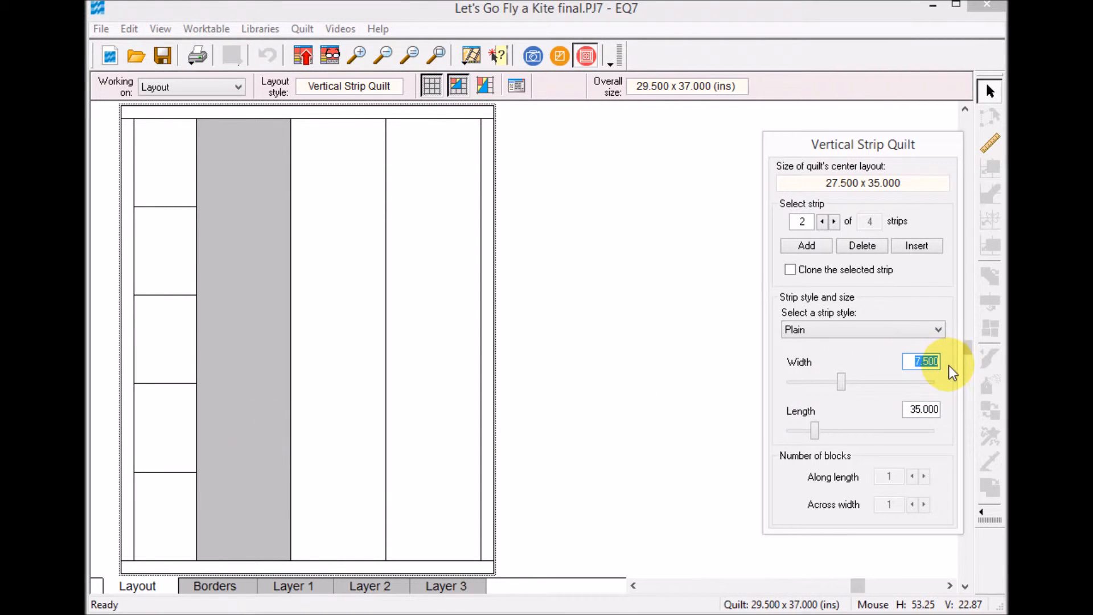
type("5")
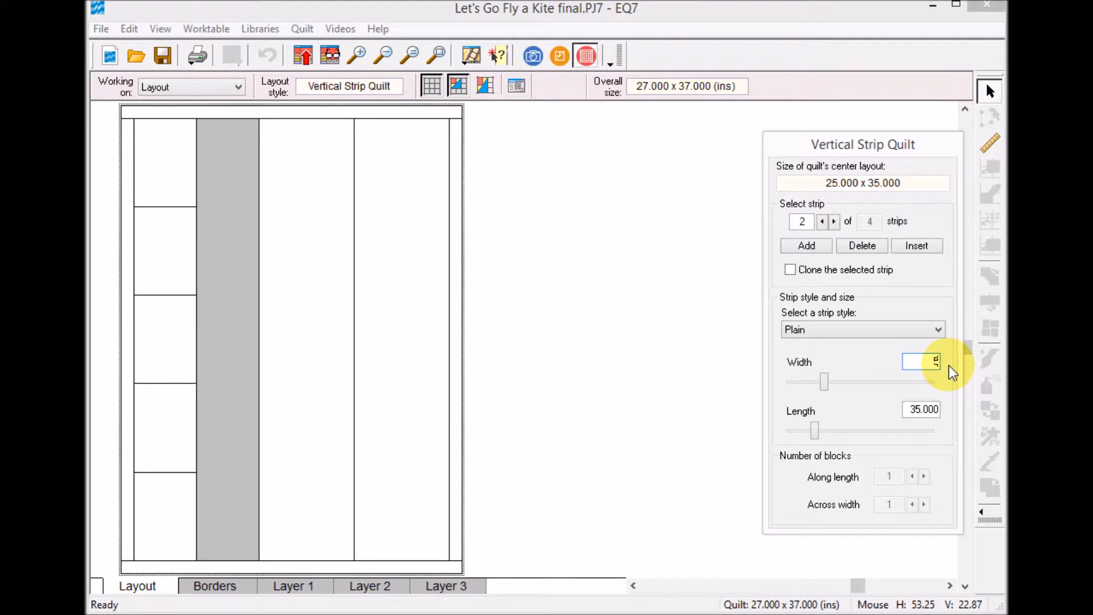
left_click(938, 331)
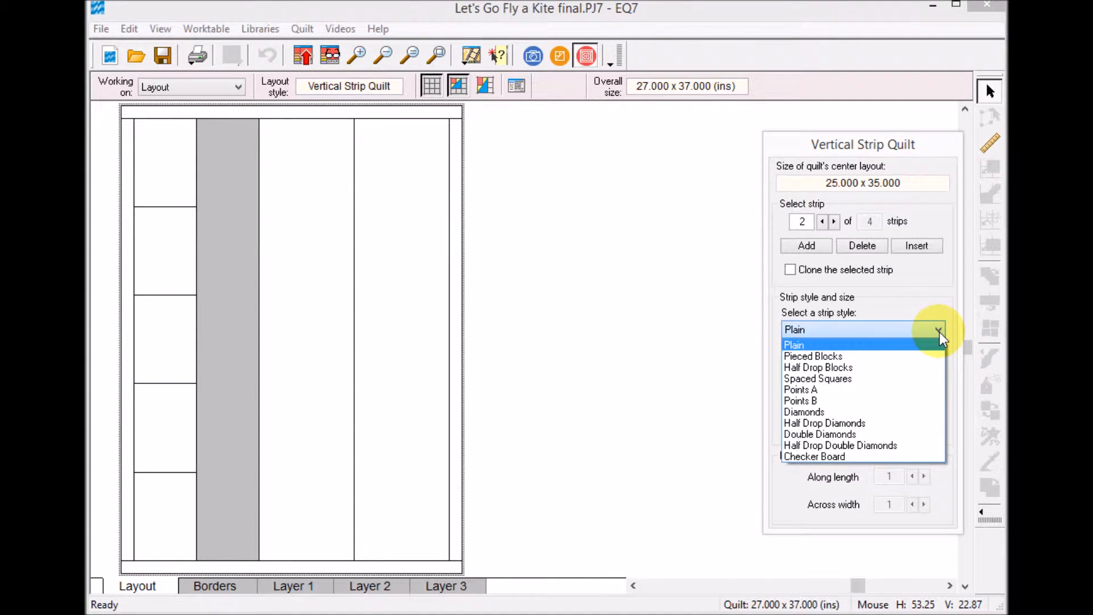
left_click(842, 369)
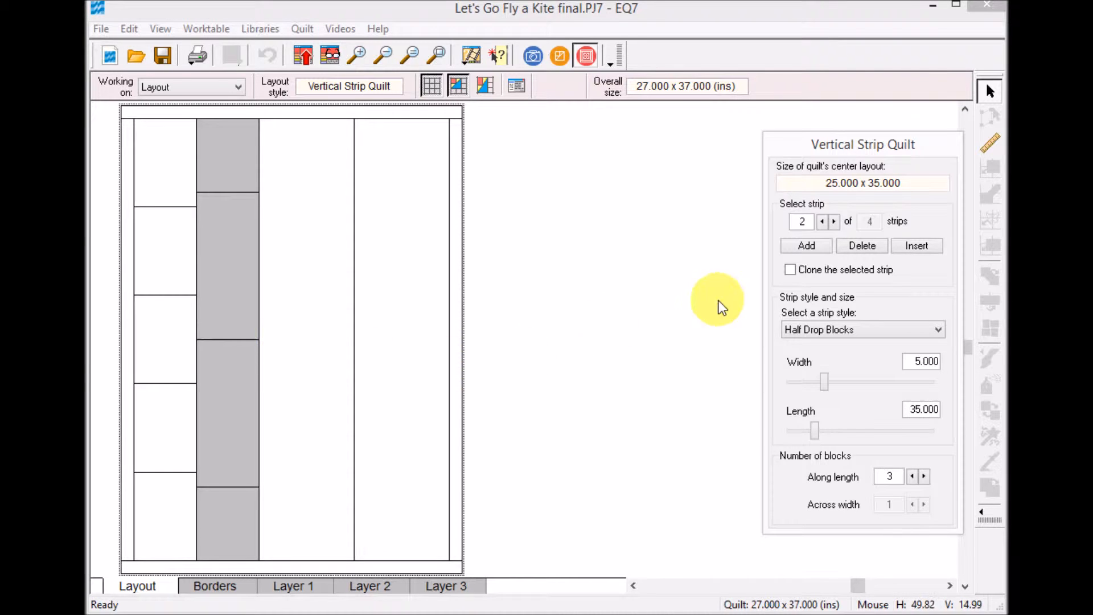
left_click(927, 478)
left_click(926, 477)
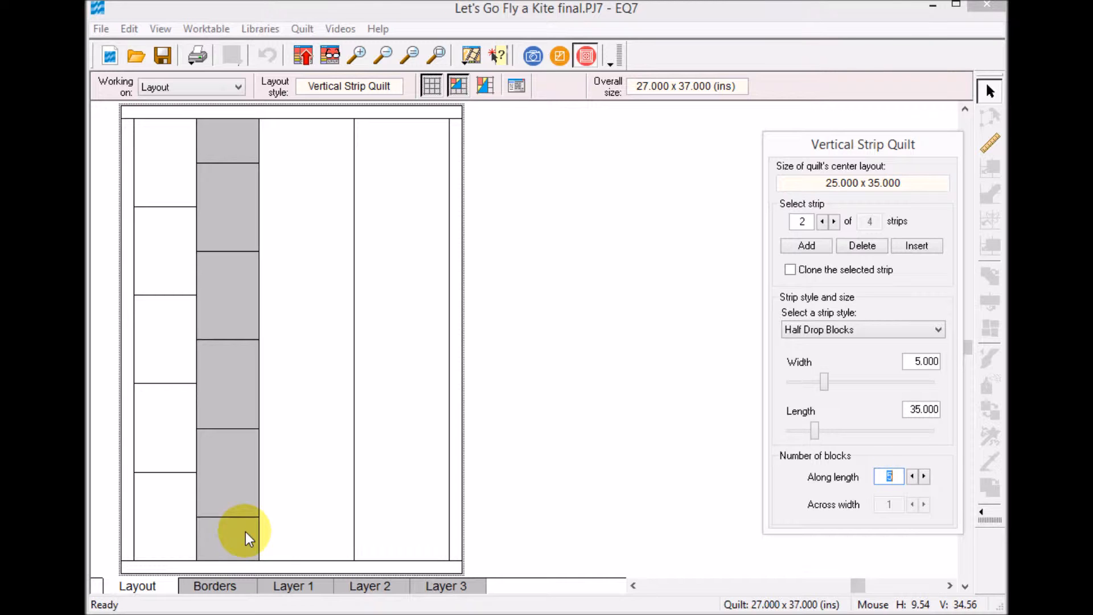
- Delete the two plain strips that follow the half-drop strip
left_click(318, 341)
left_click(820, 247)
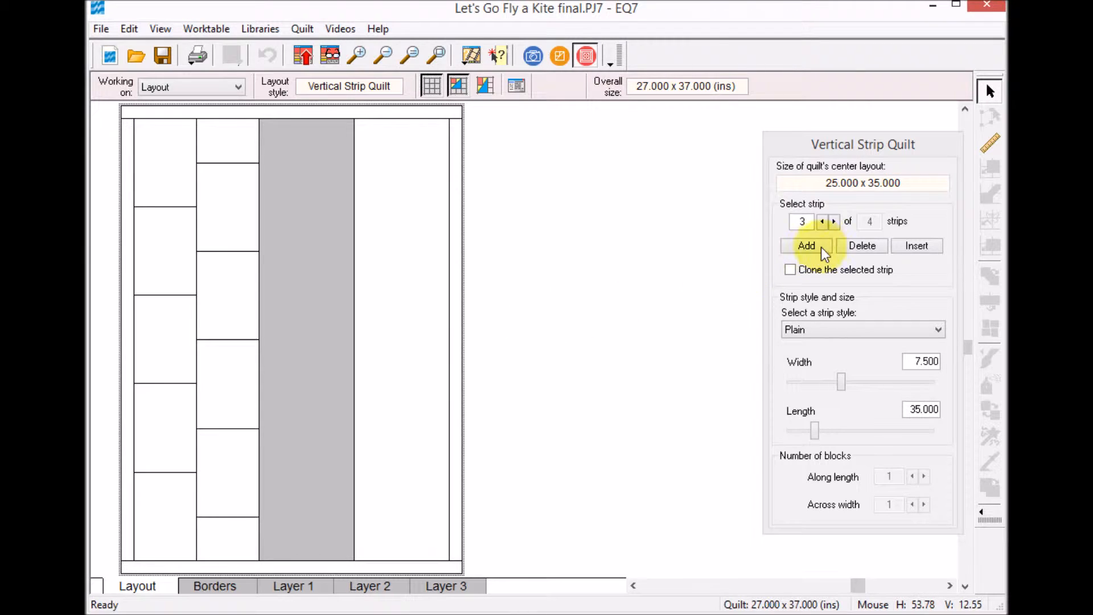
left_click(867, 247)
left_click(866, 247)
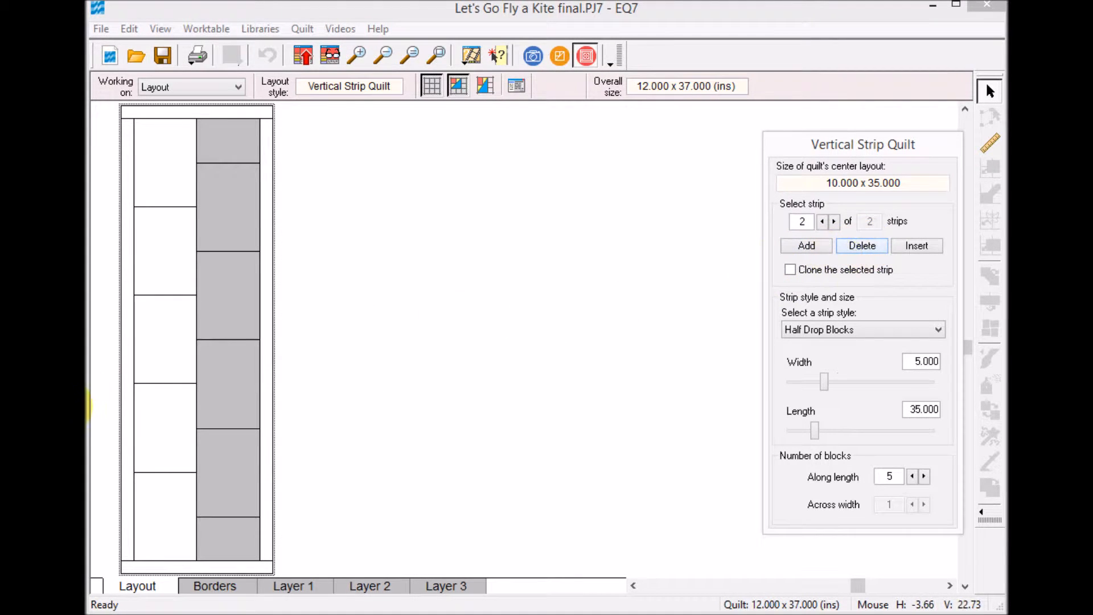
- Add a third strip as a clone of the first Pieced Blocks strip
left_click(166, 381)
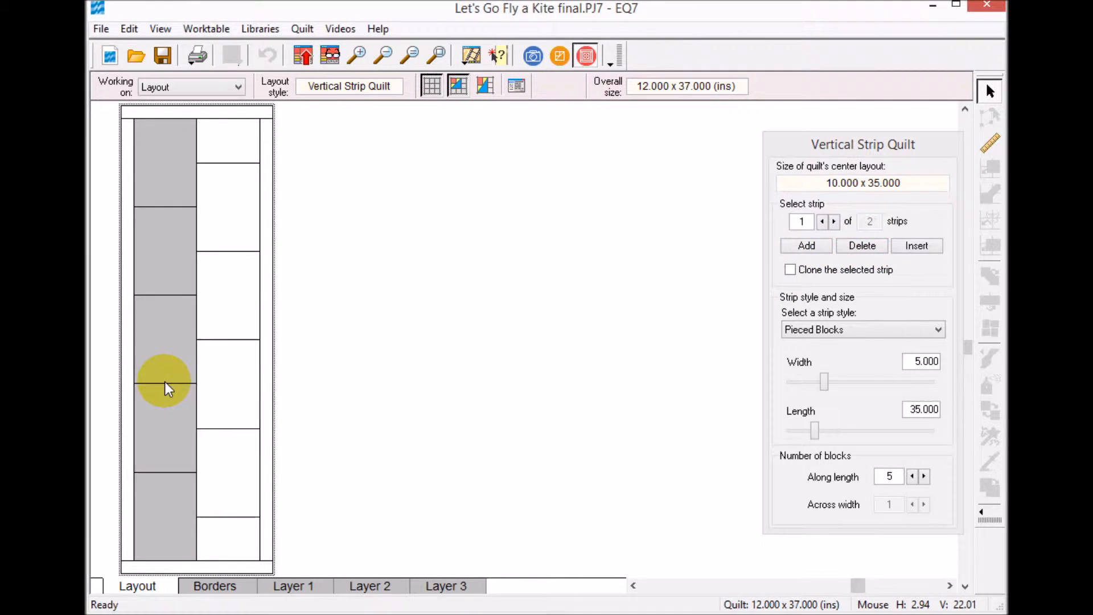
left_click(790, 270)
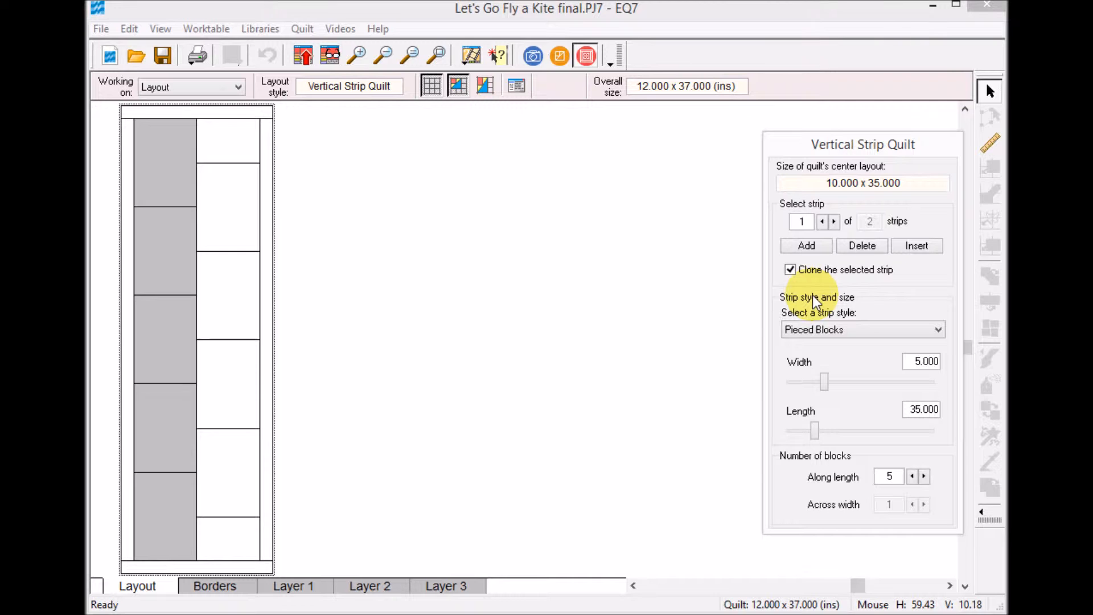
left_click(814, 247)
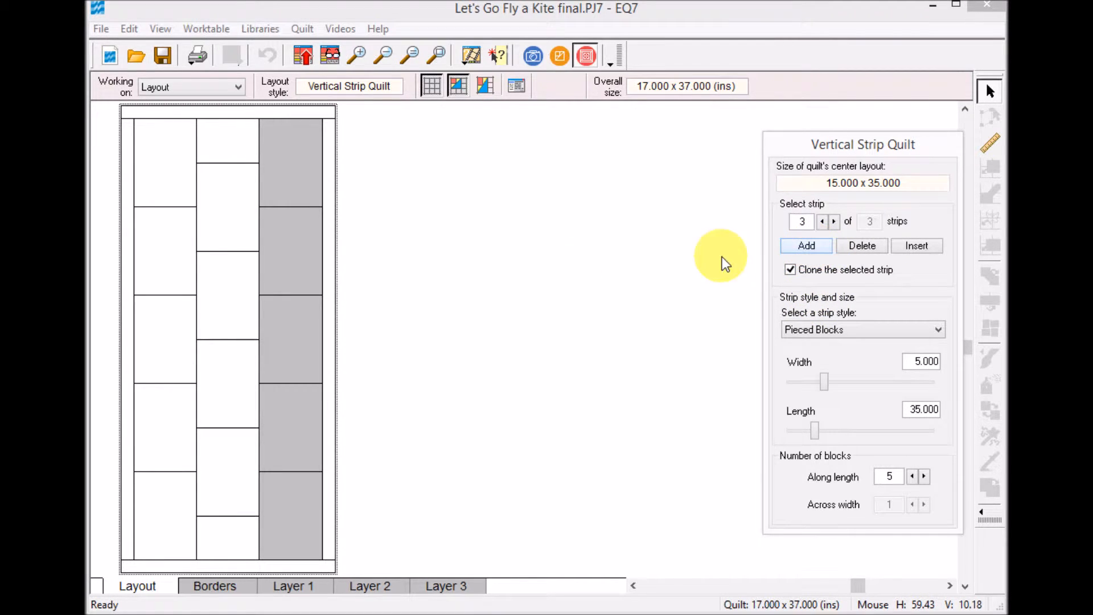
- Add a fourth strip cloned from the Half Drop Blocks strip and a fifth cloned from the third Pieced Blocks strip
left_click(237, 431)
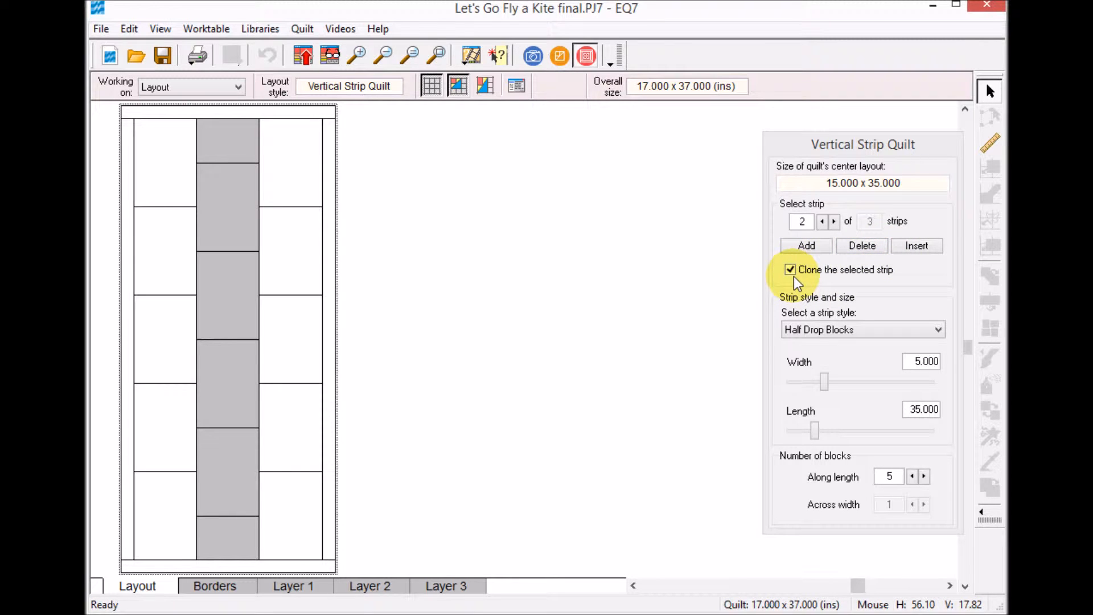
left_click(810, 248)
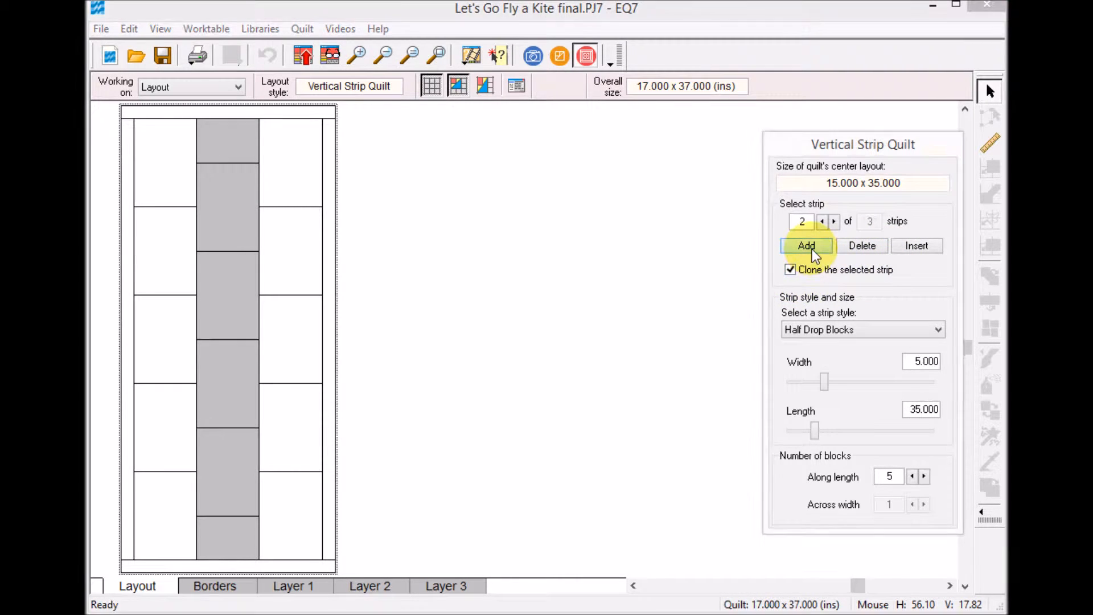
left_click(301, 386)
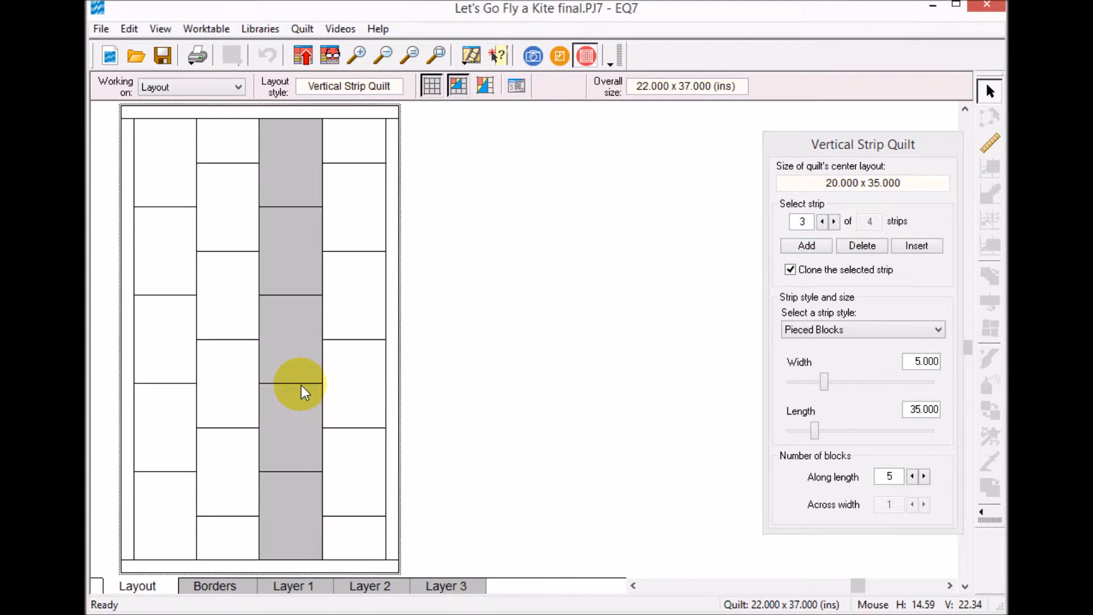
left_click(811, 248)
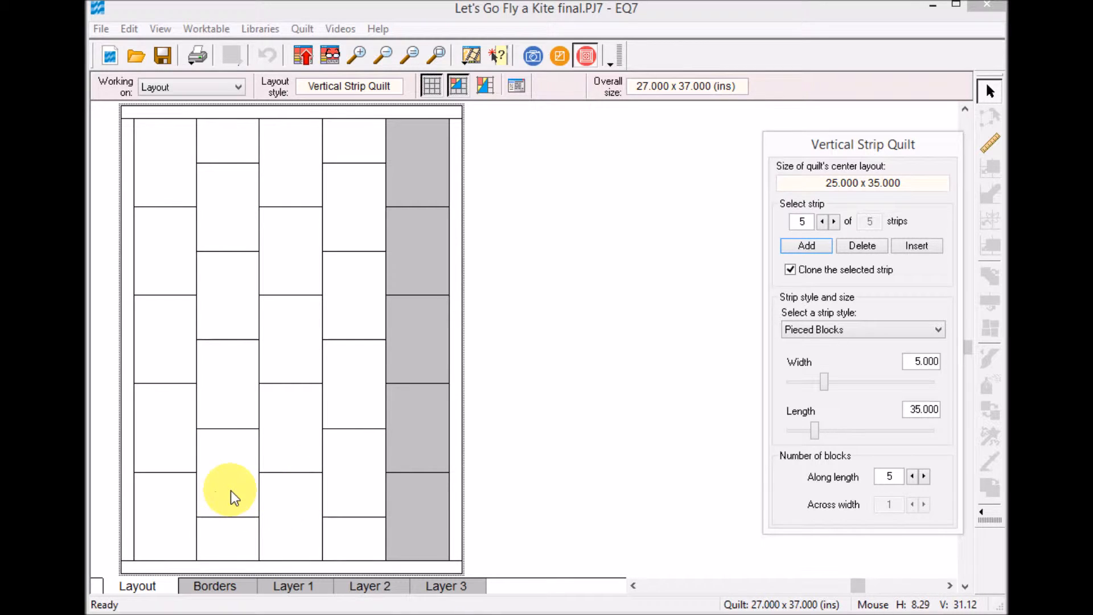
- On Layer 1, fill all five spaces of the first strip with the last kite block in the Sketchbook, the pink four-piece upright one
left_click(317, 587)
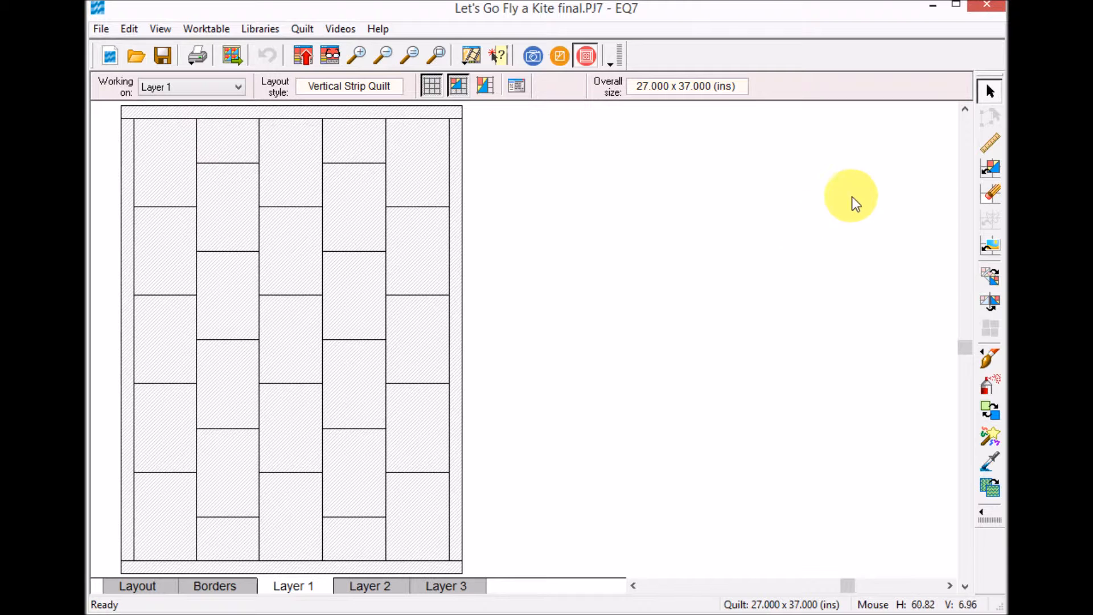
left_click(990, 169)
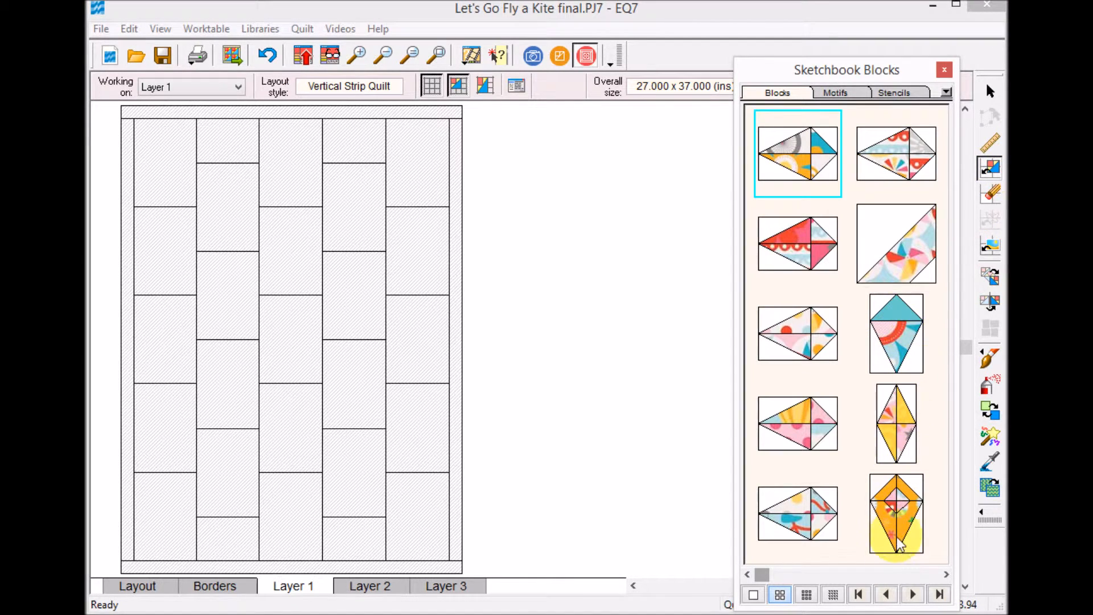
left_click_drag(763, 576, 948, 572)
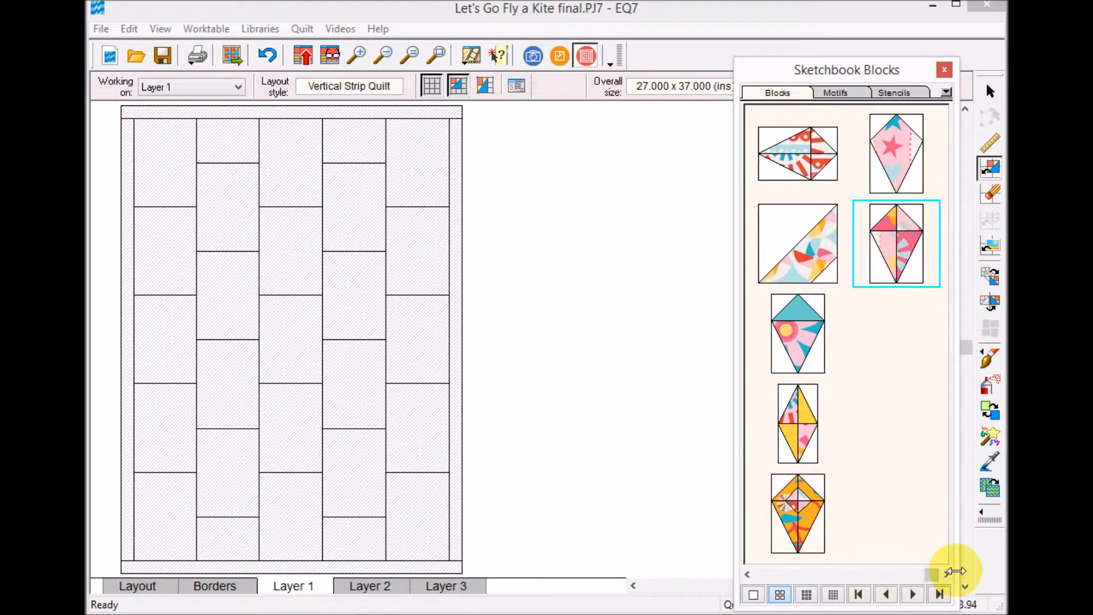
left_click(906, 262)
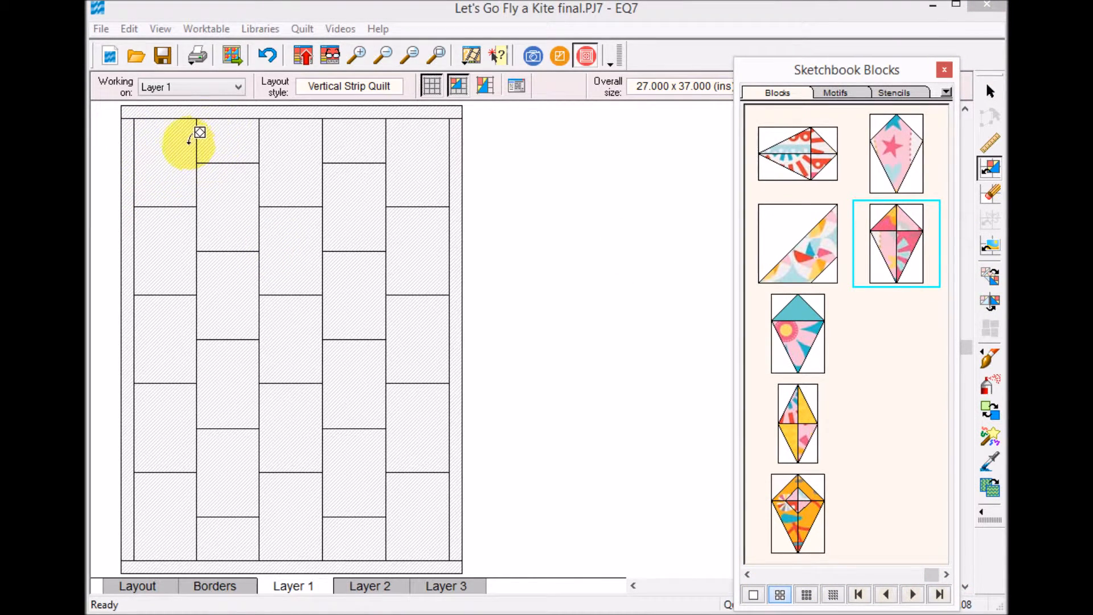
left_click(190, 140)
left_click(182, 263)
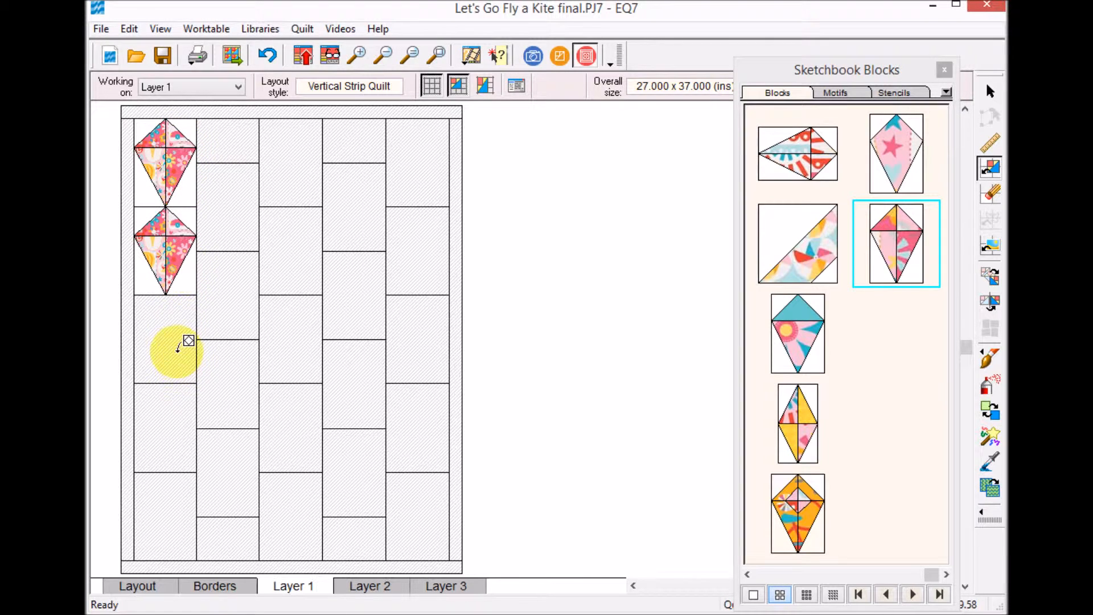
left_click(185, 341)
left_click(185, 422)
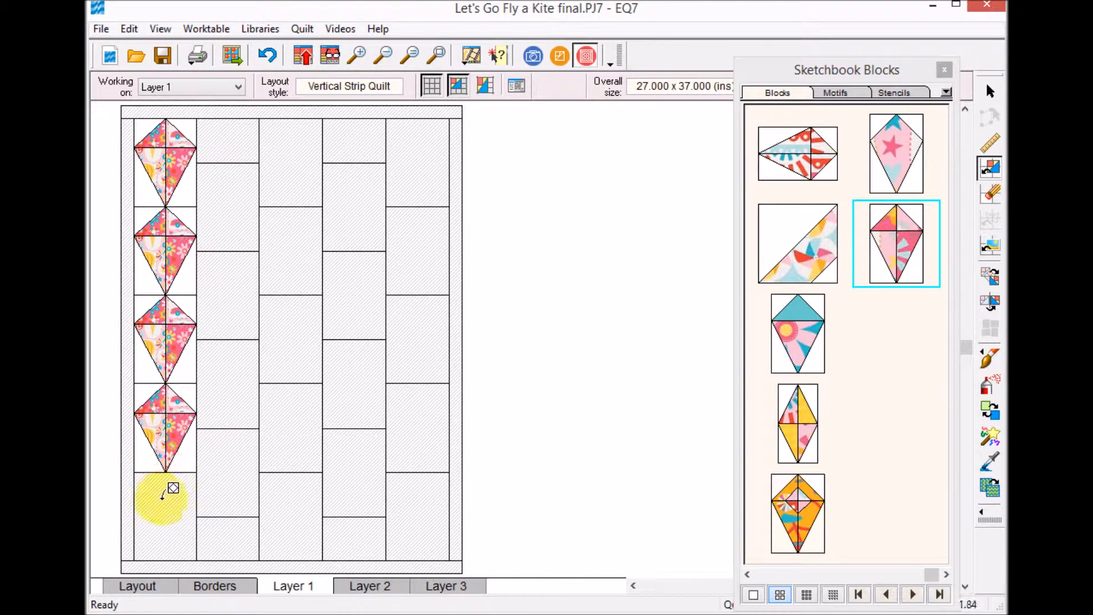
left_click(168, 495)
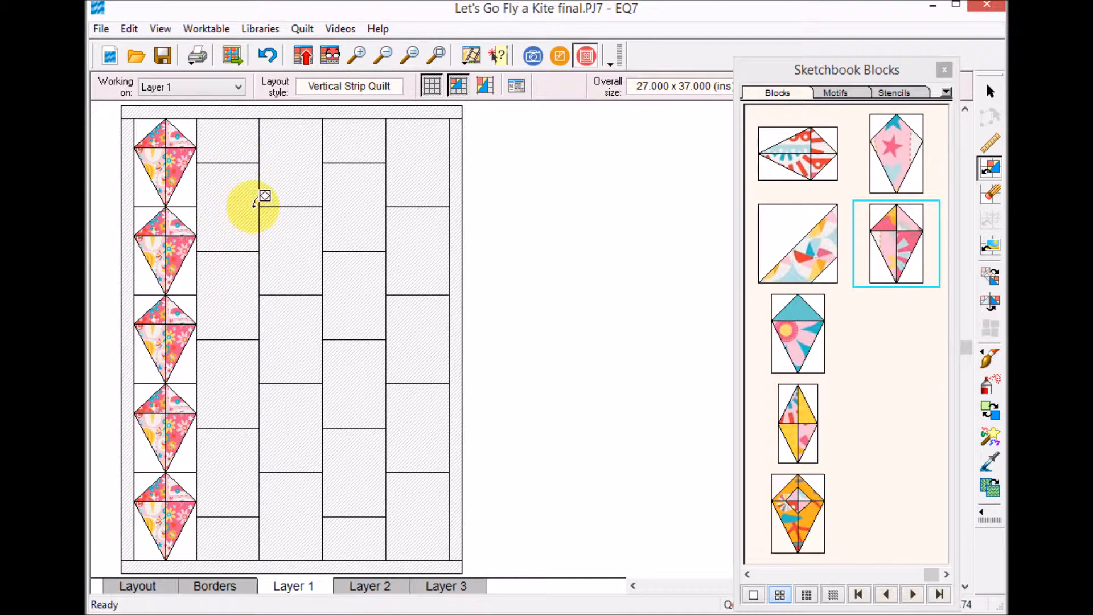
- Fill the lower three full spaces of the second strip with the same pink four-piece kite block
left_click(230, 296)
left_click(232, 381)
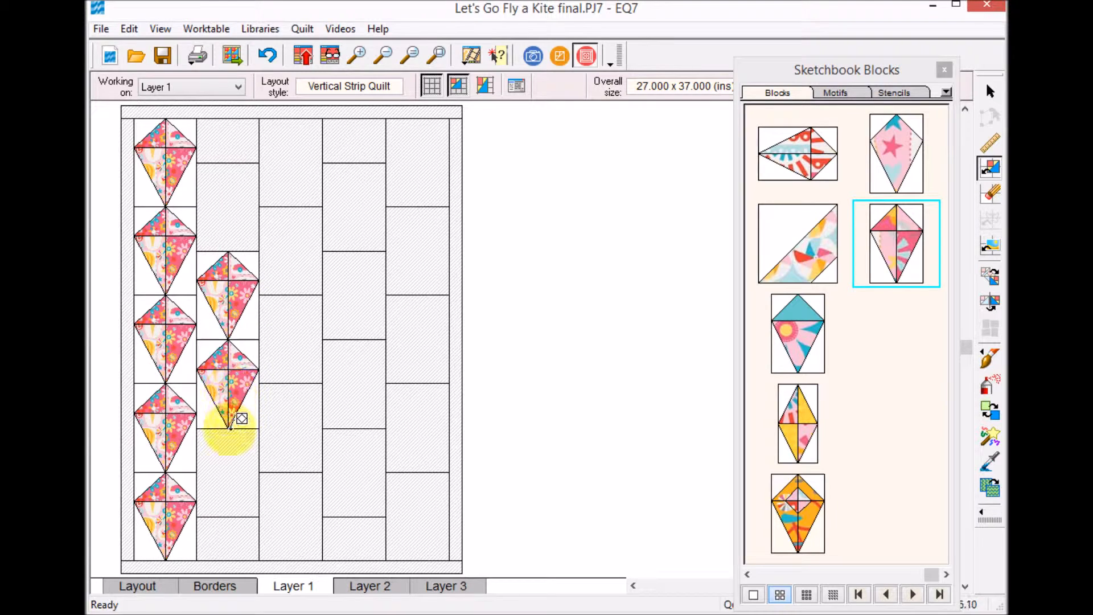
left_click(228, 441)
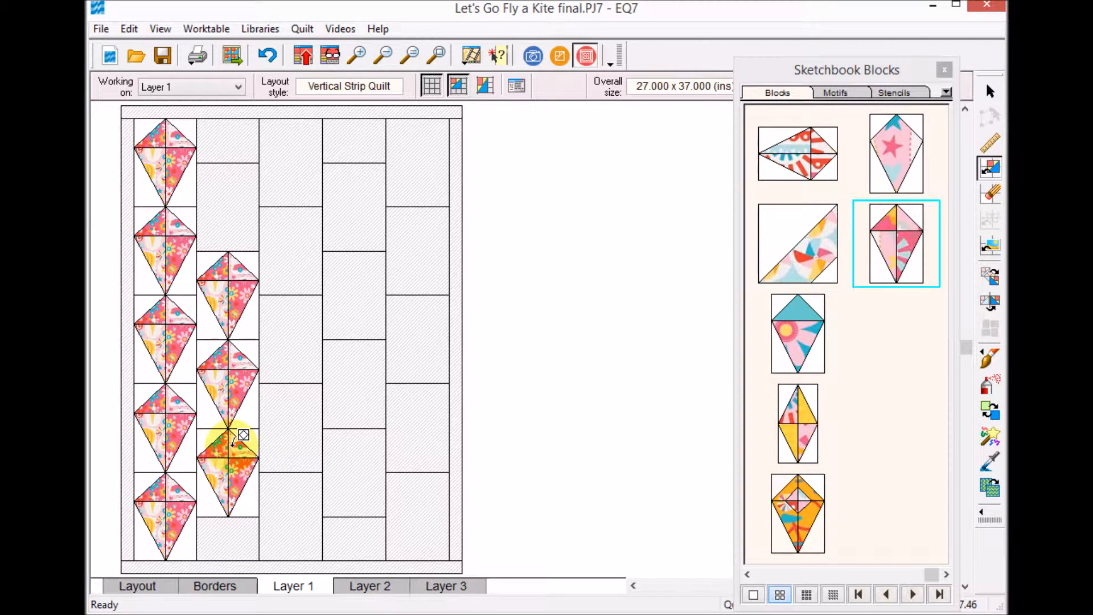
- Fill all five spaces of the third strip with the pink four-piece kite block
left_click(296, 488)
left_click(291, 410)
left_click(291, 327)
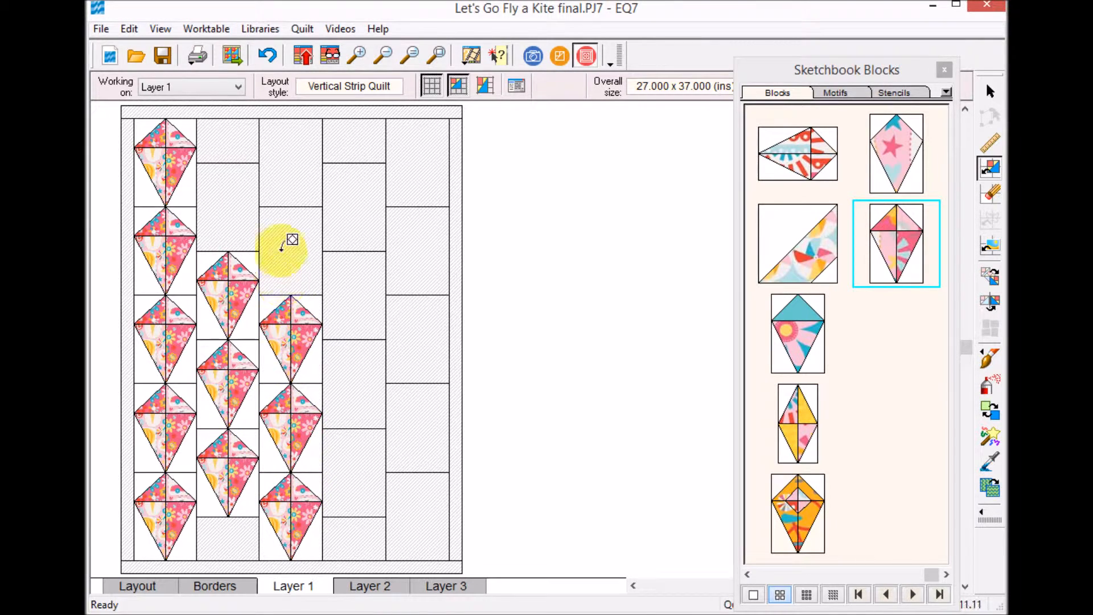
left_click(289, 250)
left_click(293, 156)
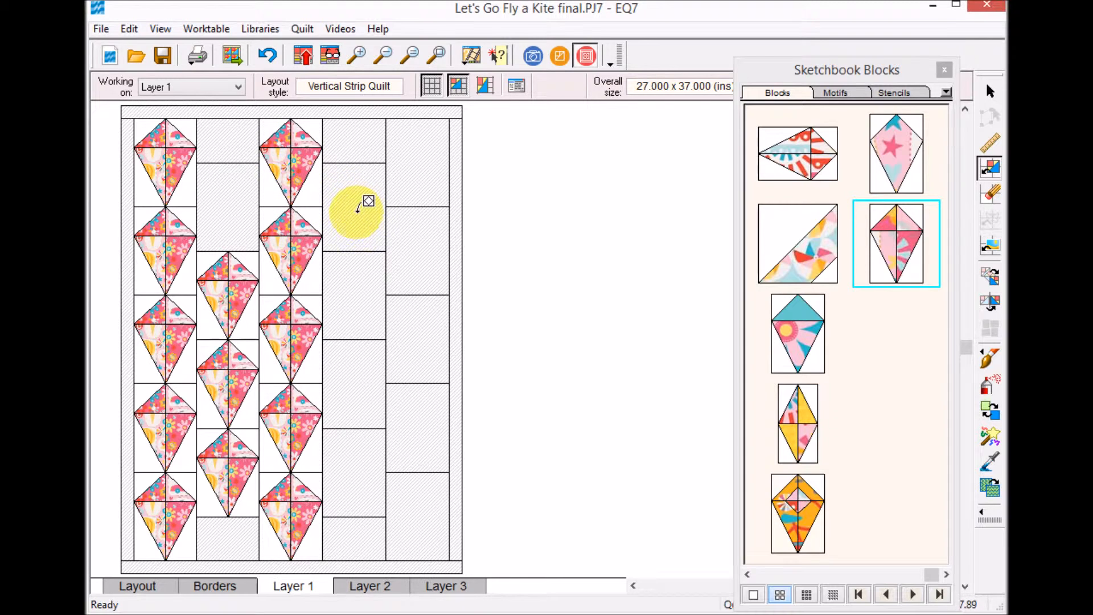
- Fill the upper three full spaces of the fourth strip with the pink four-piece kite block
left_click(356, 205)
left_click(358, 285)
left_click(353, 377)
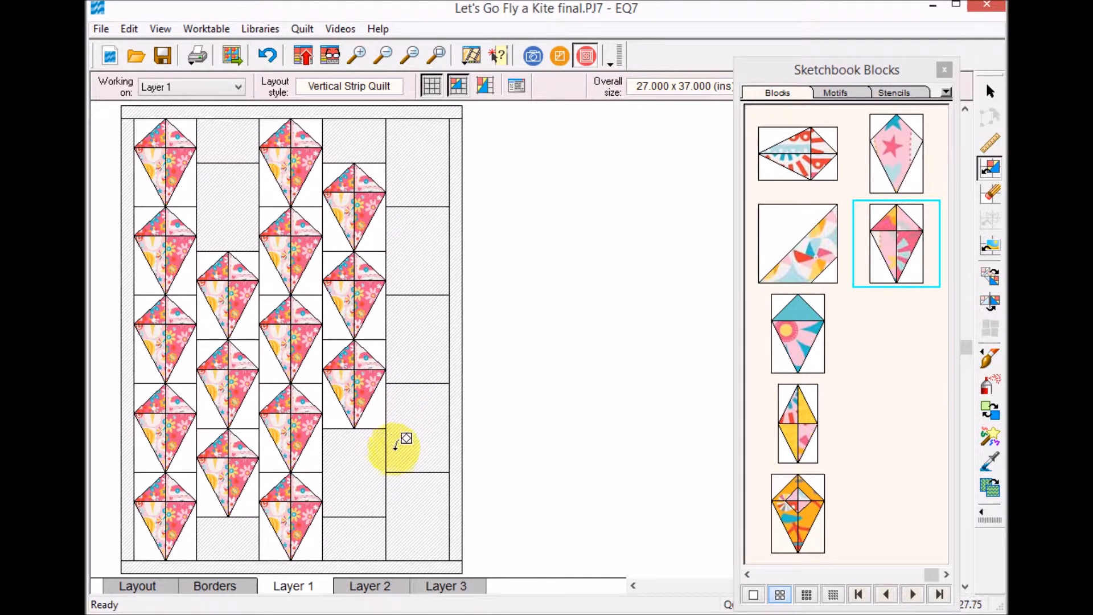
- Fill all five spaces of the fifth strip with the pink four-piece kite block
left_click(413, 481)
left_click(420, 427)
left_click(418, 339)
left_click(415, 251)
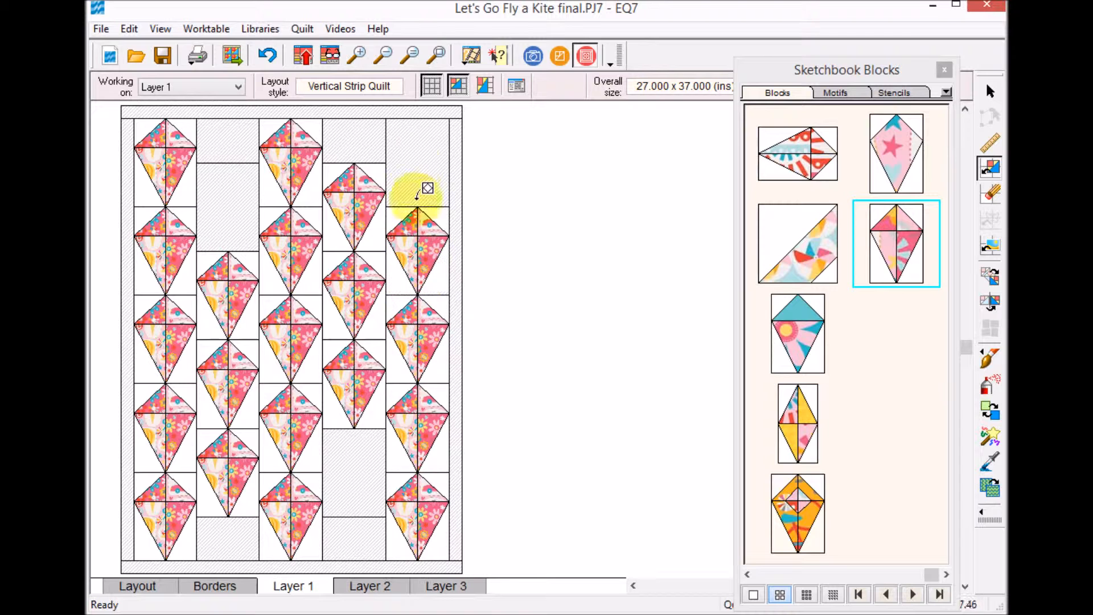
left_click(421, 162)
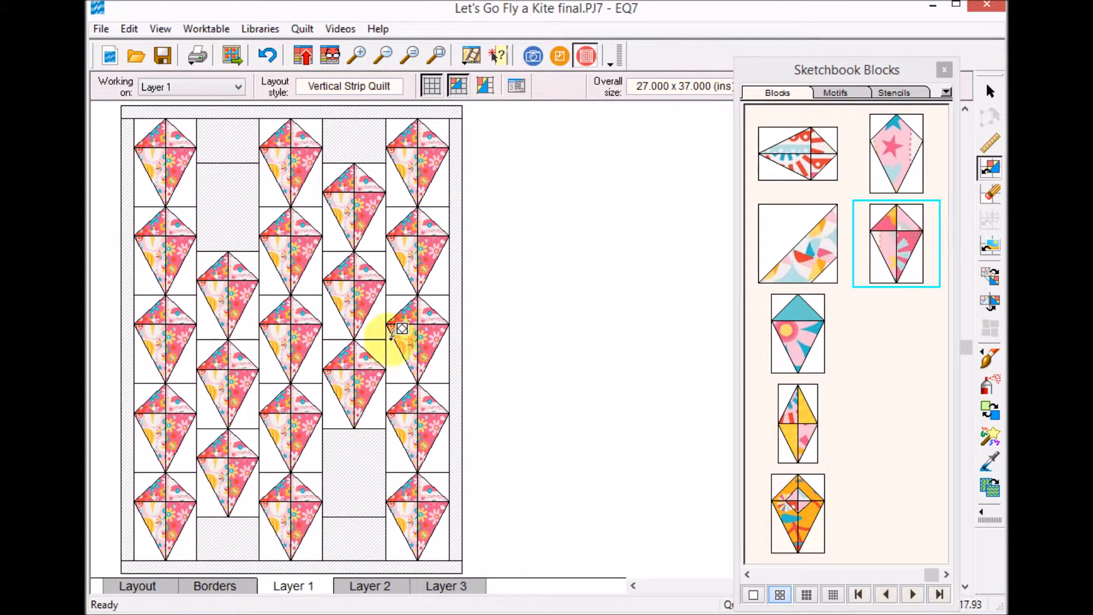
- Replace the first and third kites of the fifth strip and the second kite of the first strip with the orange kite block
left_click(802, 535)
left_click(422, 149)
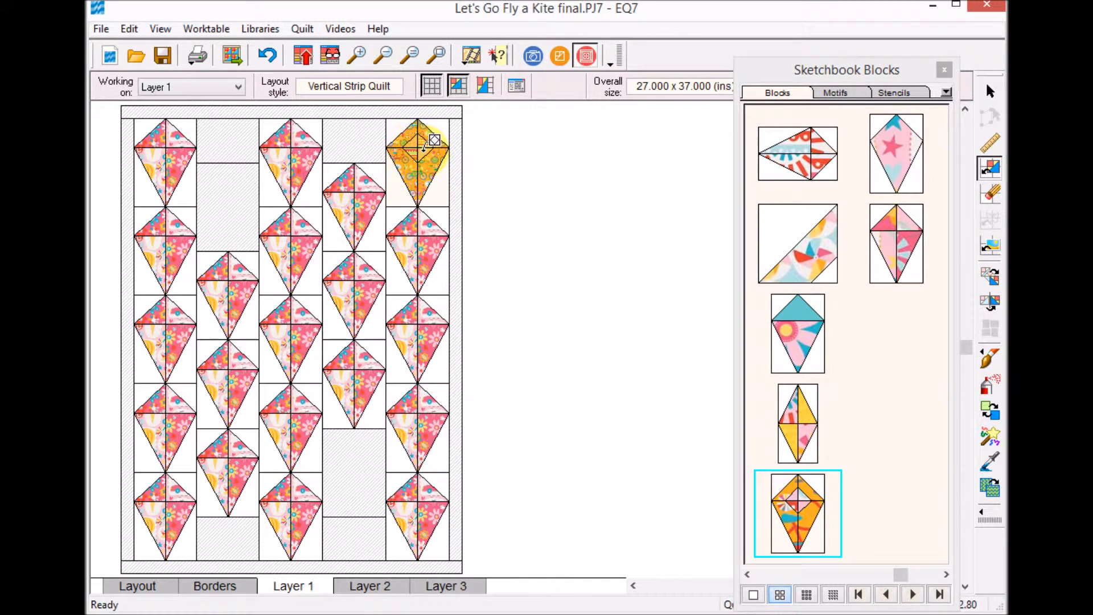
left_click(426, 327)
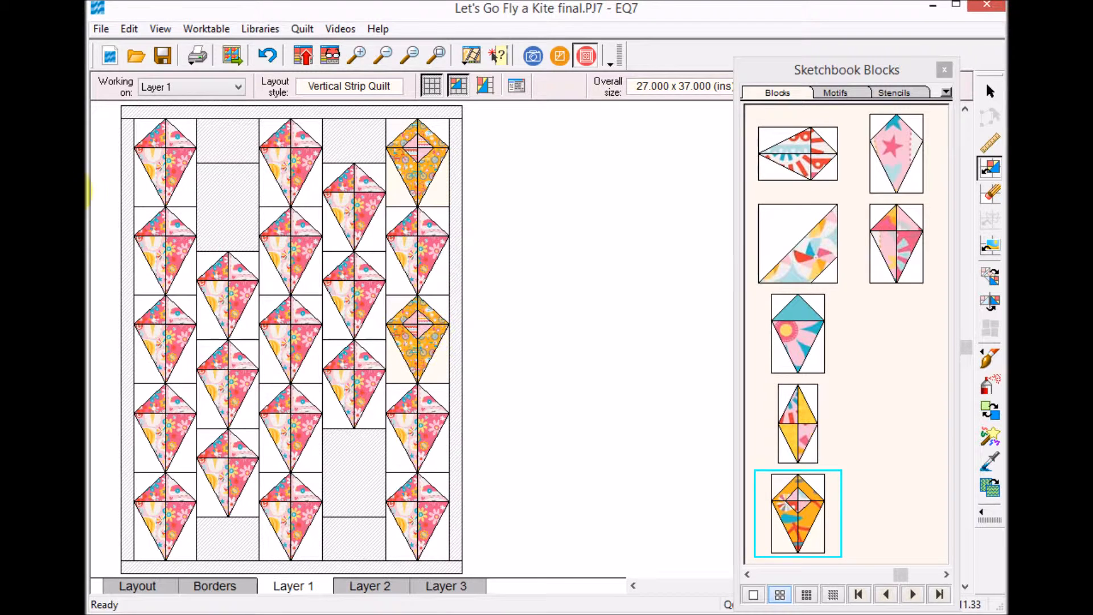
left_click(184, 235)
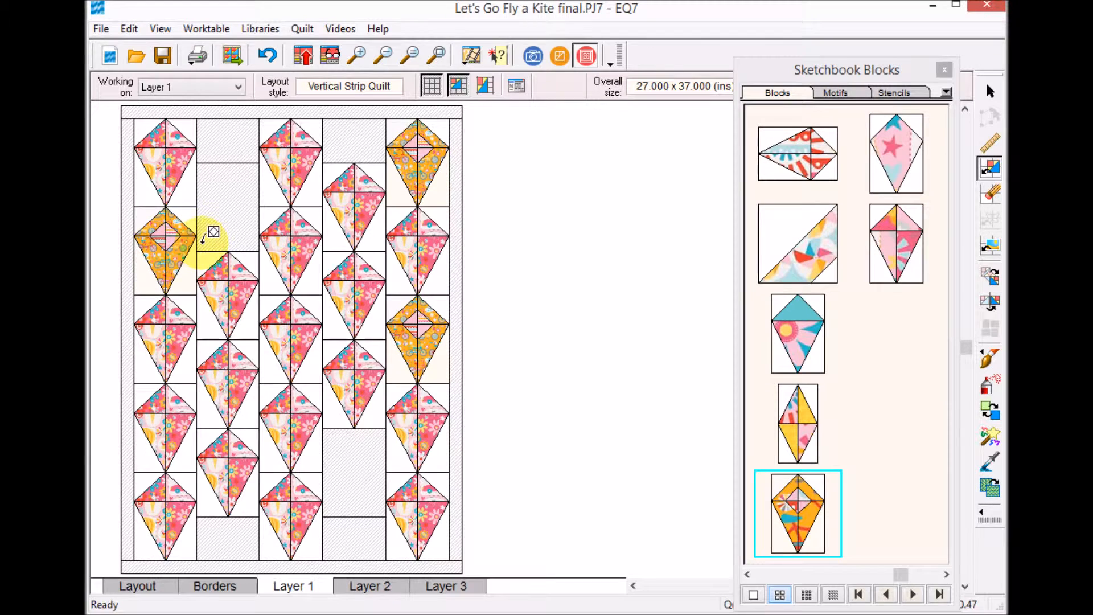
- Replace the lower two kites of the second strip with the teal-topped kite block
left_click(808, 335)
left_click(215, 371)
left_click(237, 436)
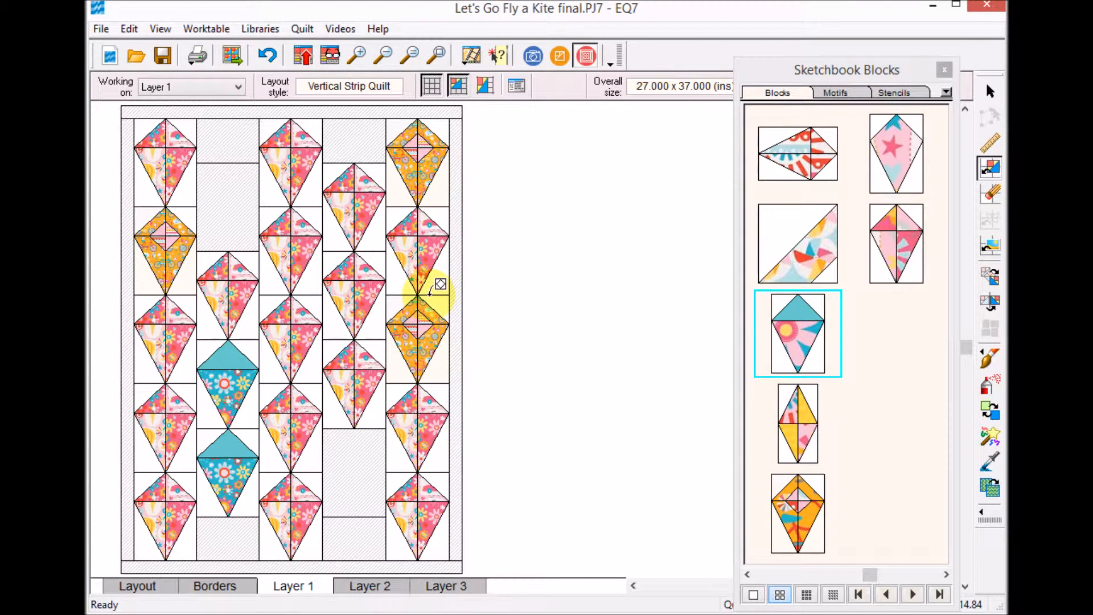
- Replace the bottom kite of the fifth strip and the third kite of the first strip with the undivided light pink kite block
left_click(889, 143)
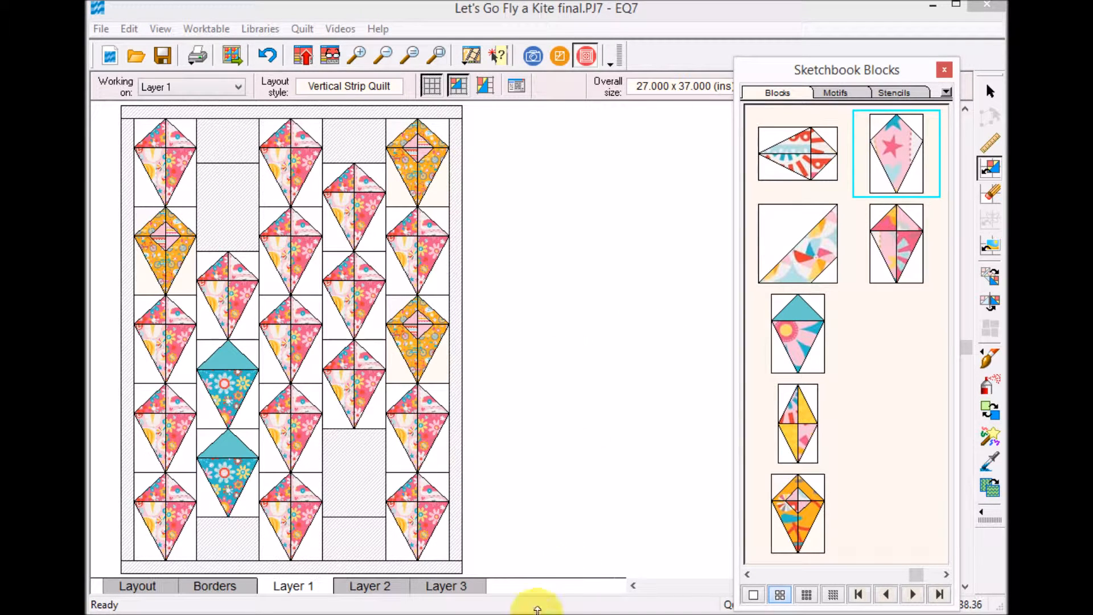
left_click(417, 515)
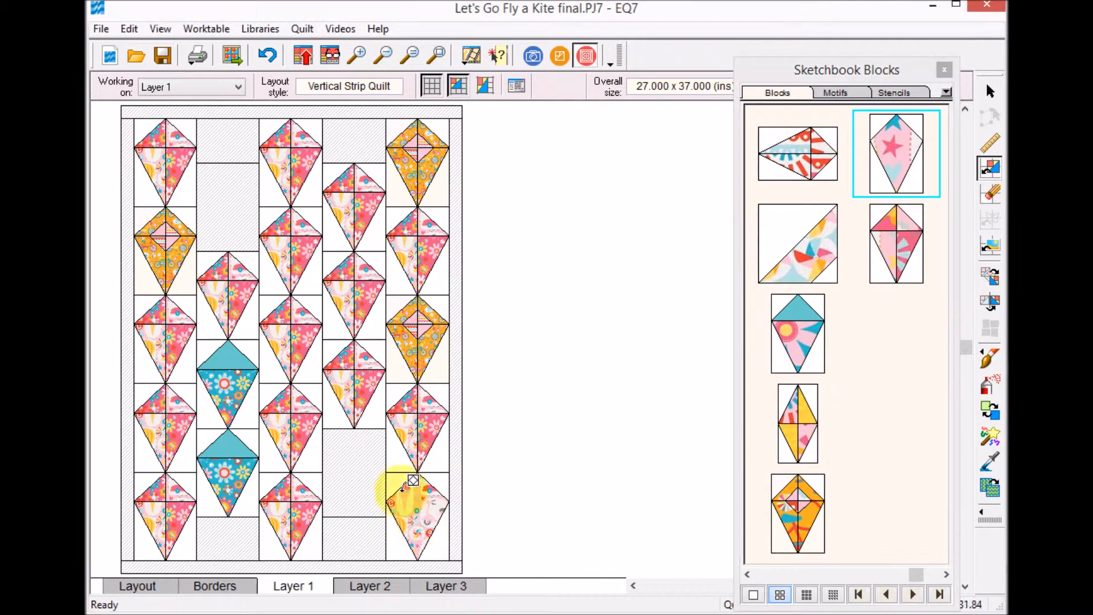
left_click(178, 324)
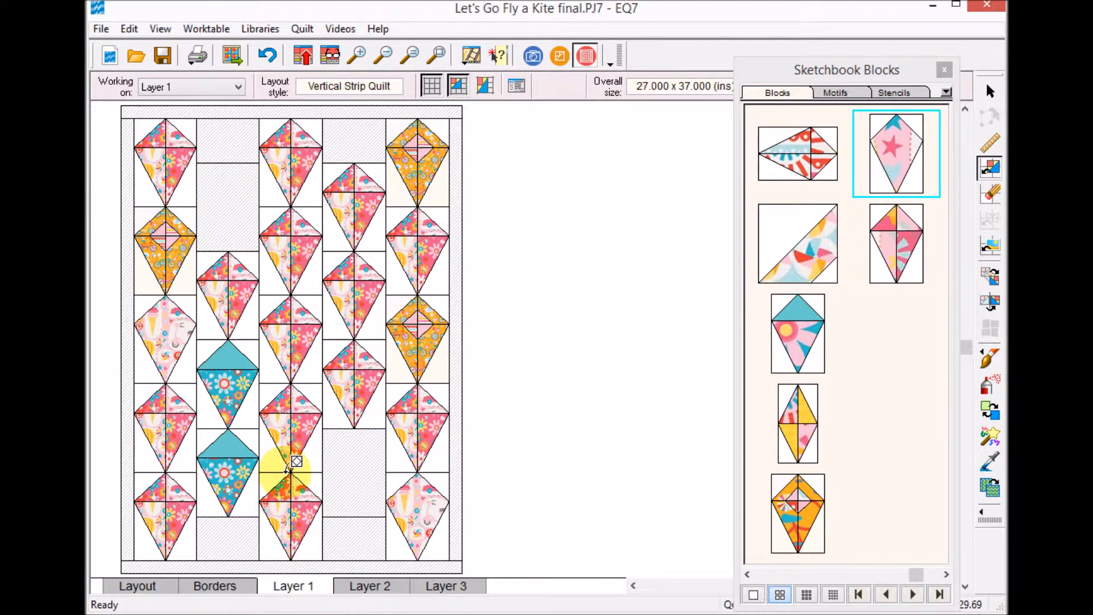
- Choose the yellow and pink diamond block, enlarge the Sketchbook previews to the largest size and switch to Layer 2
left_click(810, 455)
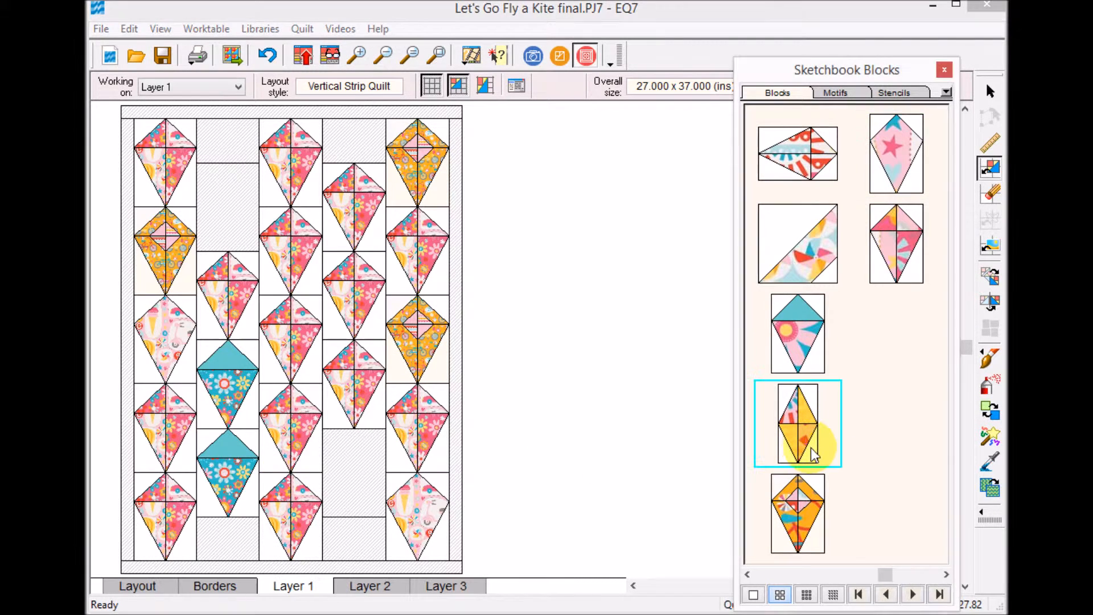
left_click(754, 595)
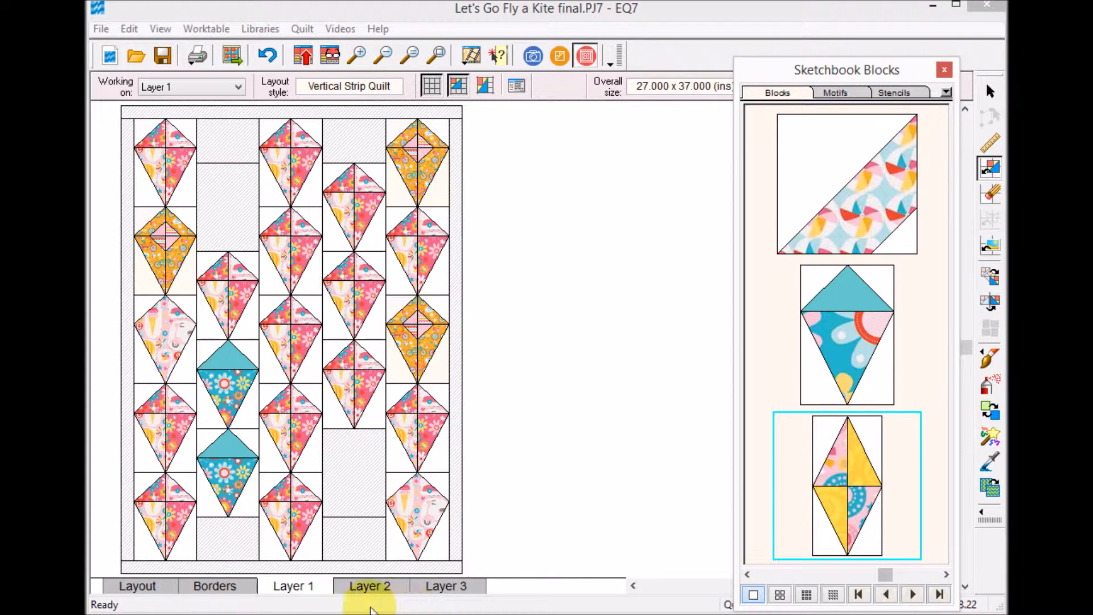
left_click(390, 586)
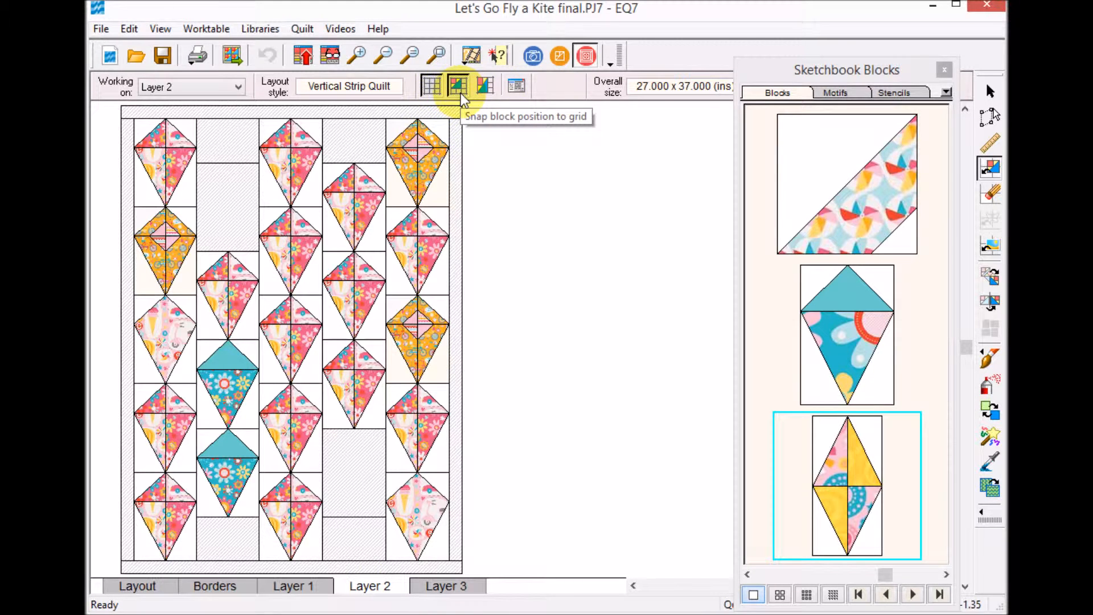
- In the quilt worktable's snap settings, set the grid snap to every 1 inch
left_click(524, 91)
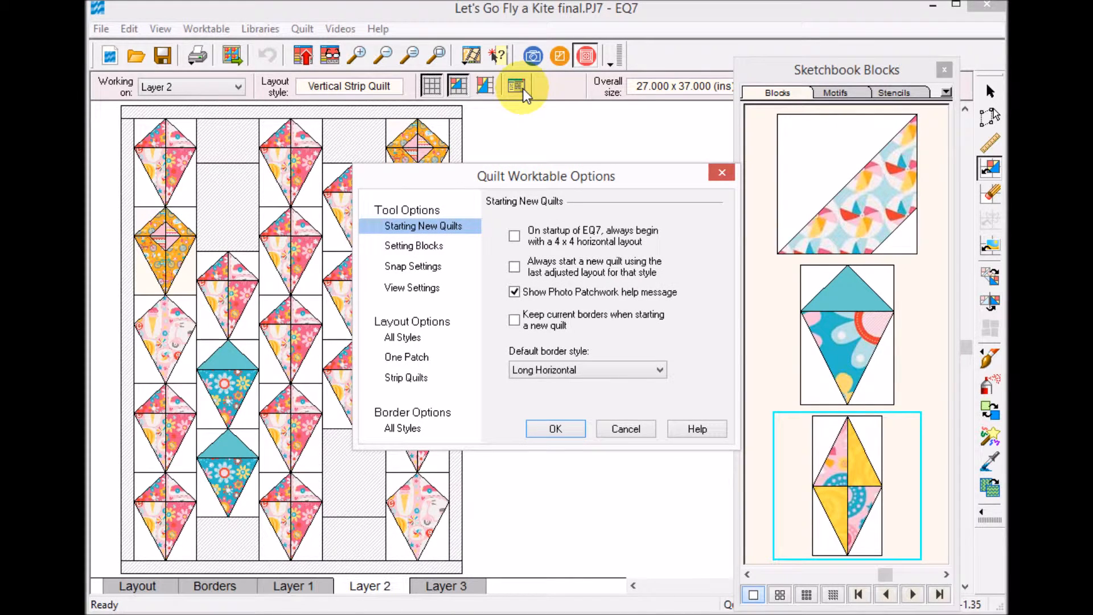
left_click(413, 245)
left_click(421, 268)
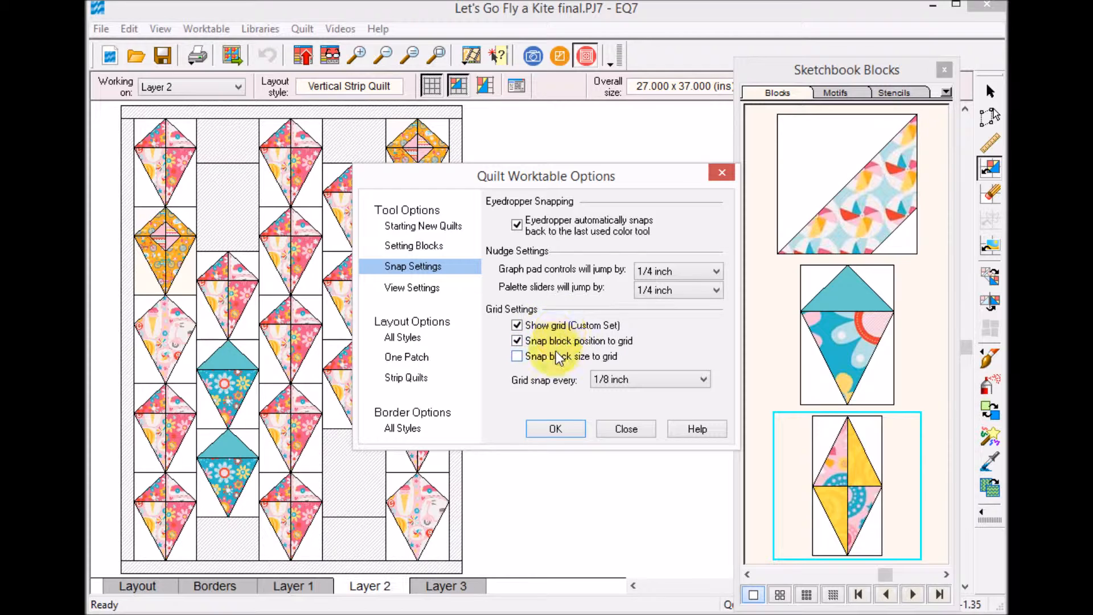
left_click(704, 379)
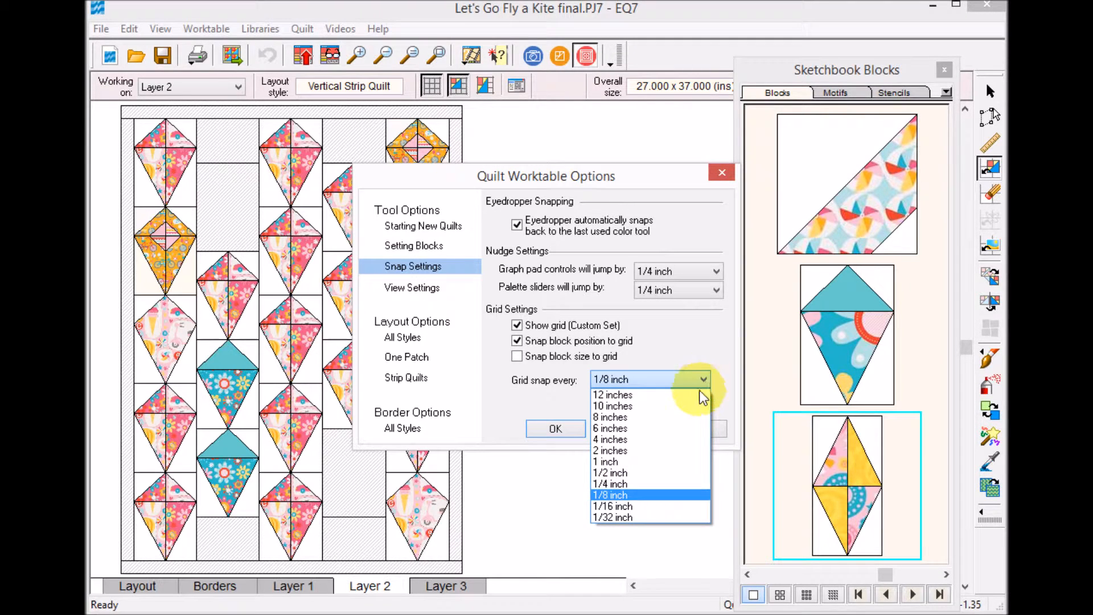
left_click(612, 466)
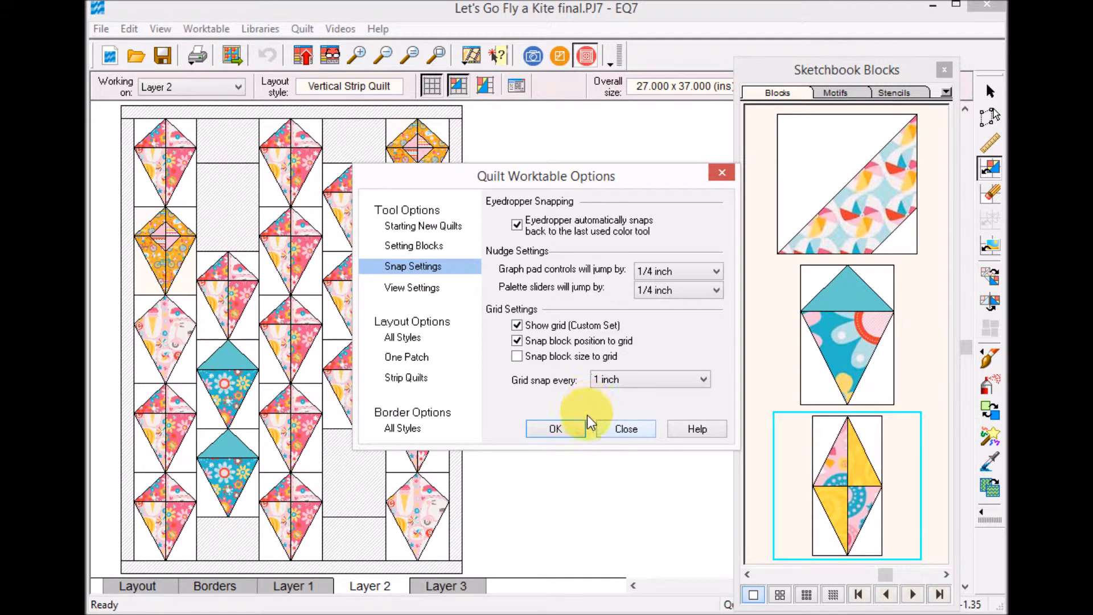
left_click(562, 432)
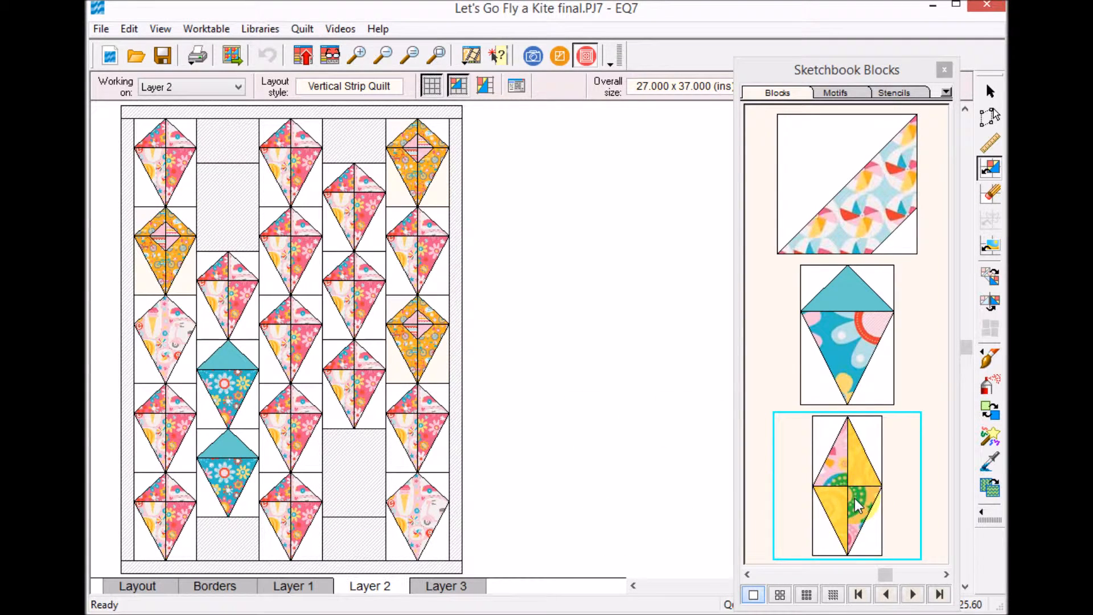
- Place the diamond block on Layer 2 and align its left edge with the second strip, at position 5, 3
mouse_move(856, 503)
left_mouse_down()
mouse_move(704, 442)
mouse_move(212, 164)
left_mouse_up()
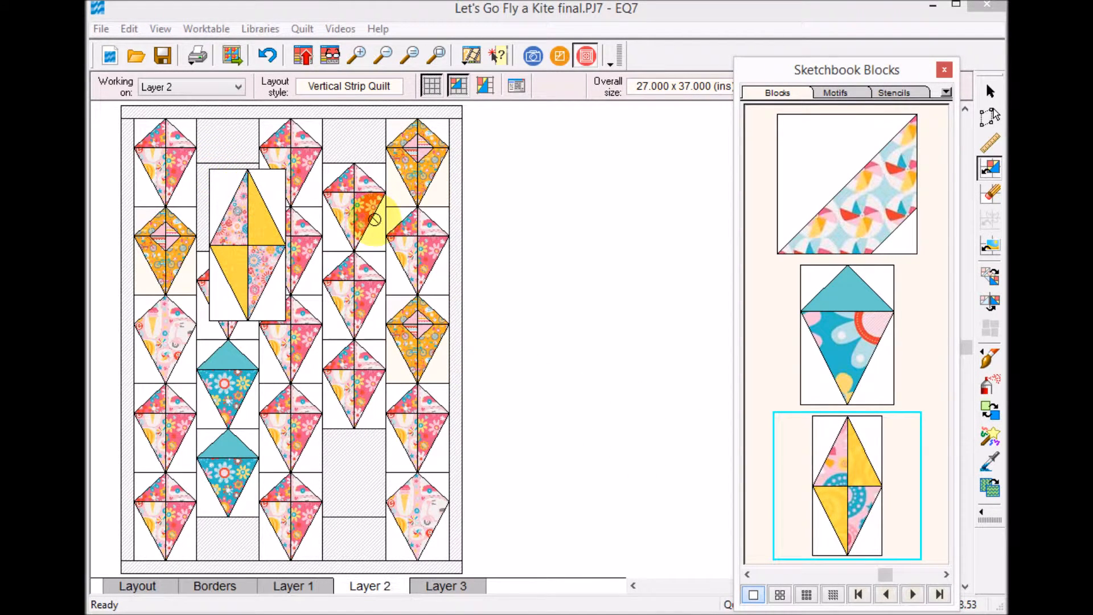
left_click(990, 116)
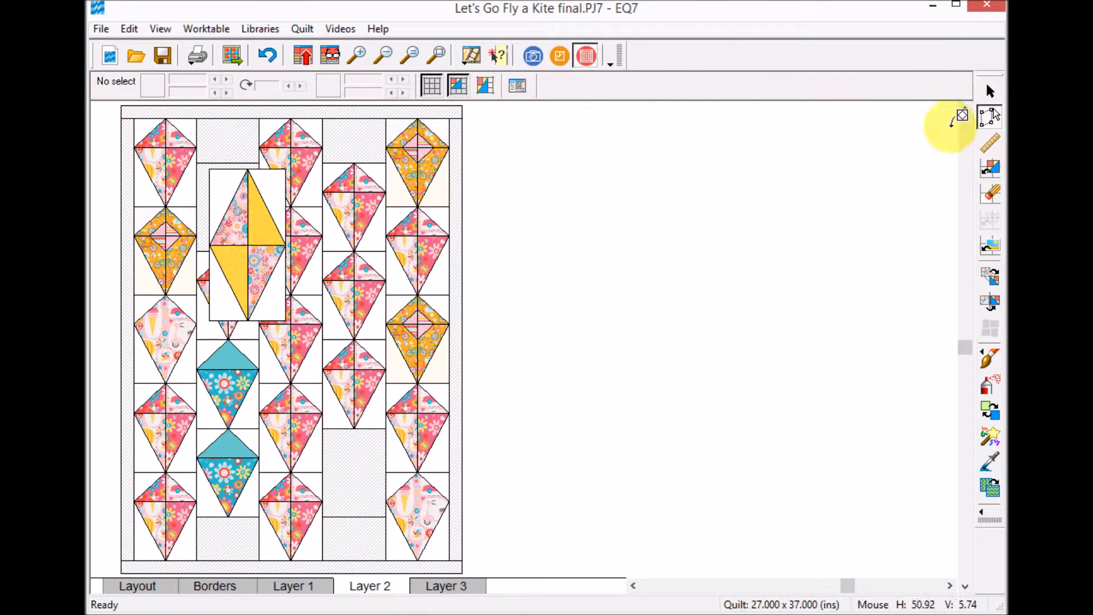
left_click(227, 273)
left_click_drag(261, 246, 248, 235)
right_click(247, 241)
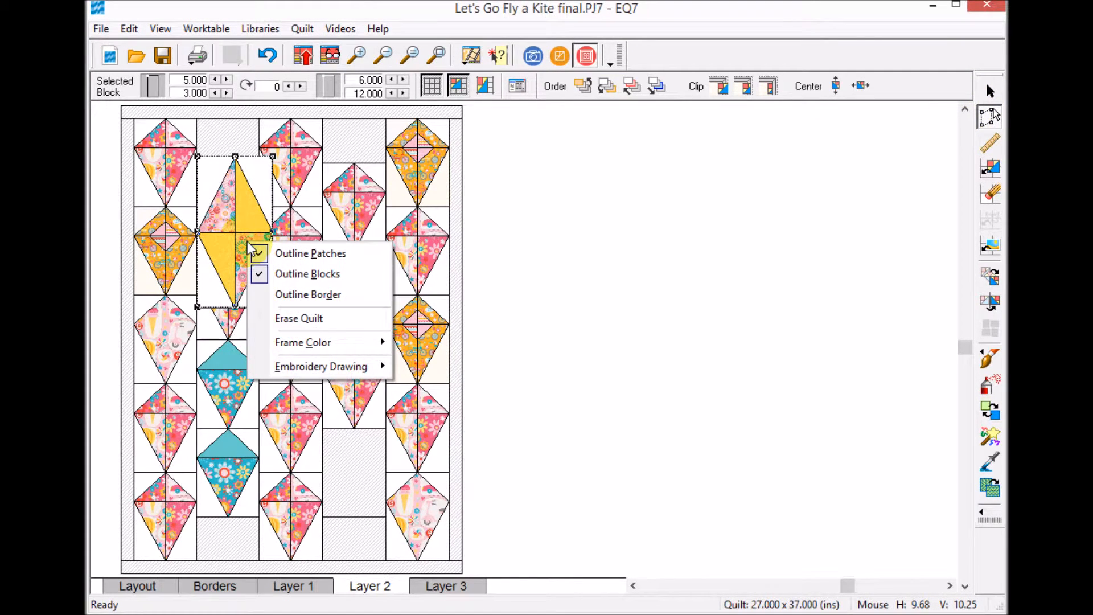
left_click(989, 119)
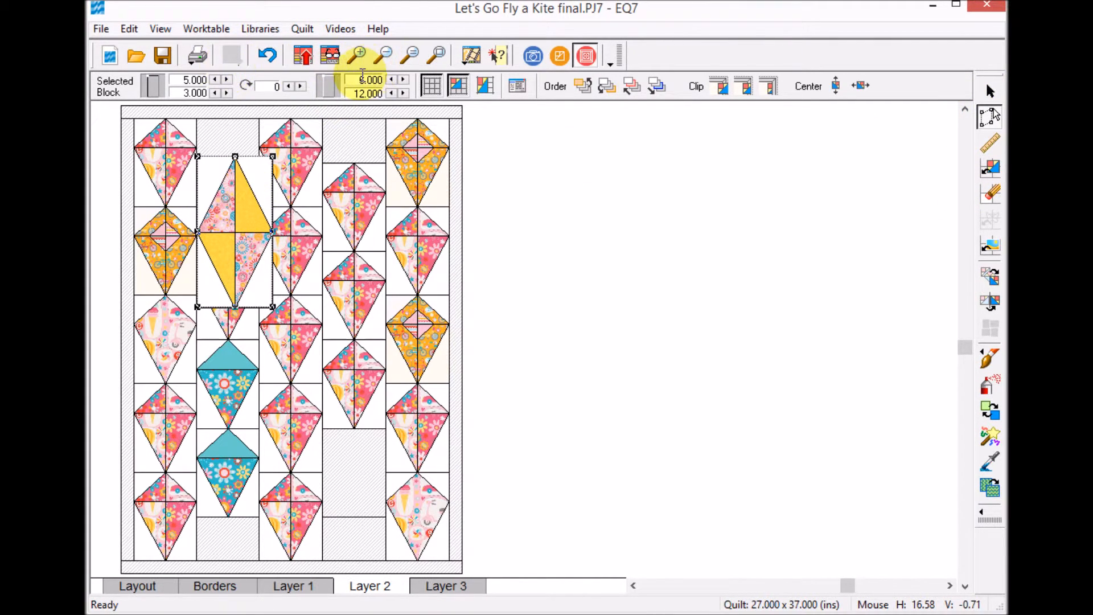
- Resize the diamond block to 5 by 10 inches and move it up to the top of the second strip, at position 5, 0
left_click_drag(350, 79, 398, 79)
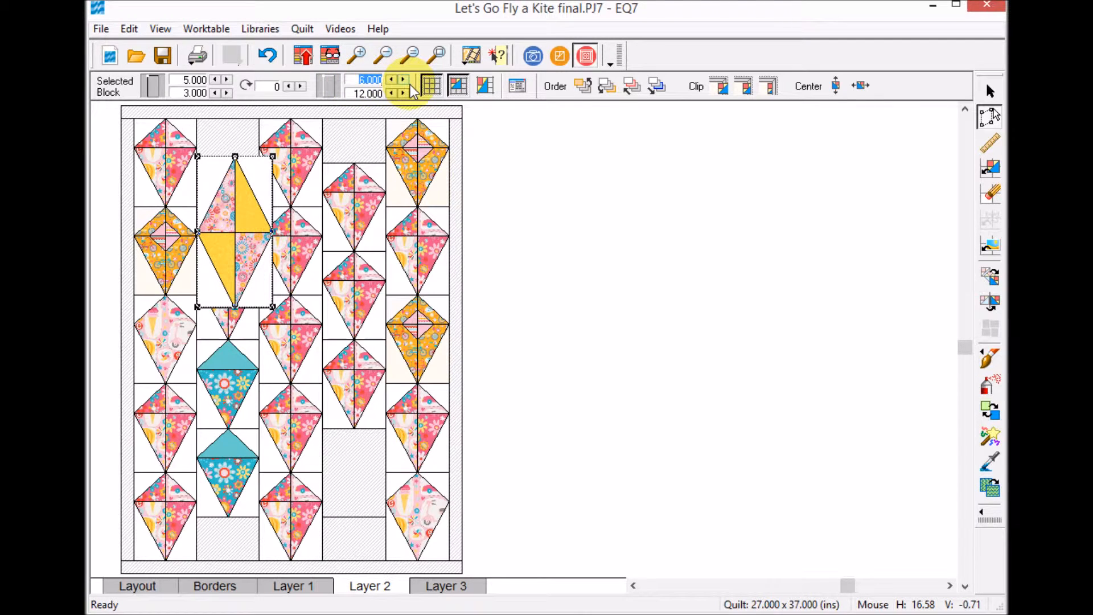
type("5")
key("Tab")
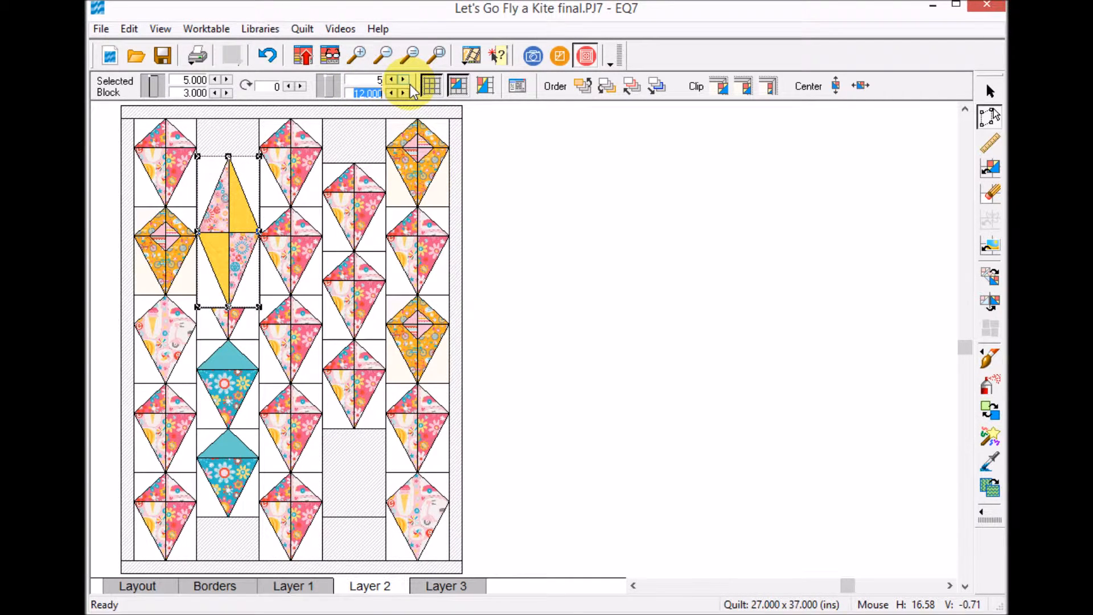
type("10")
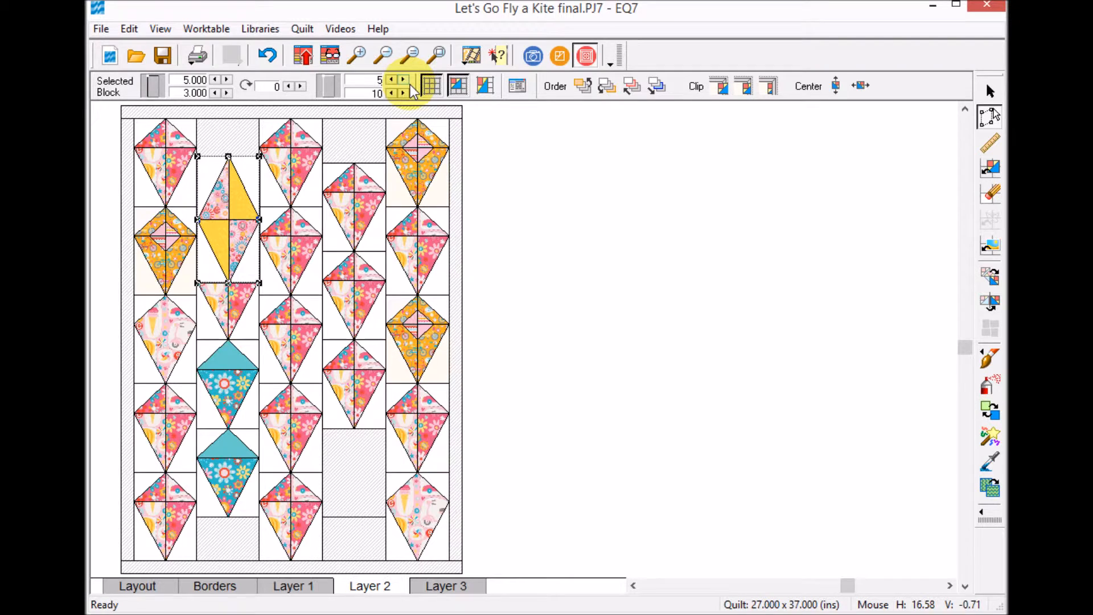
left_click_drag(231, 227, 232, 196)
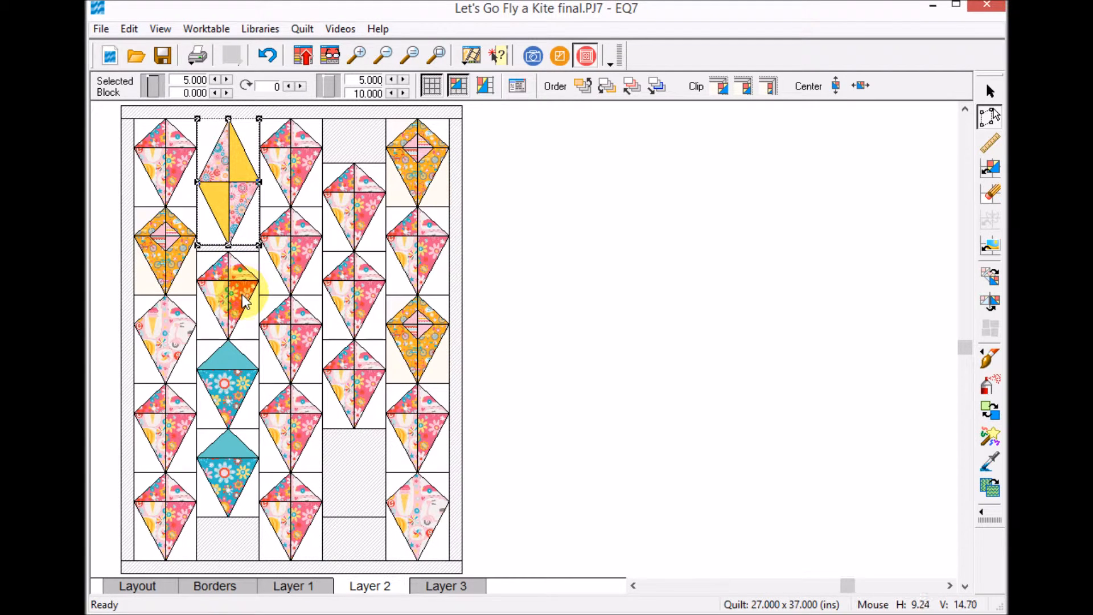
- Set the grid snap to every 1/2 inch and move the diamond block down to vertical position 0.5, against the kite below
left_click(517, 90)
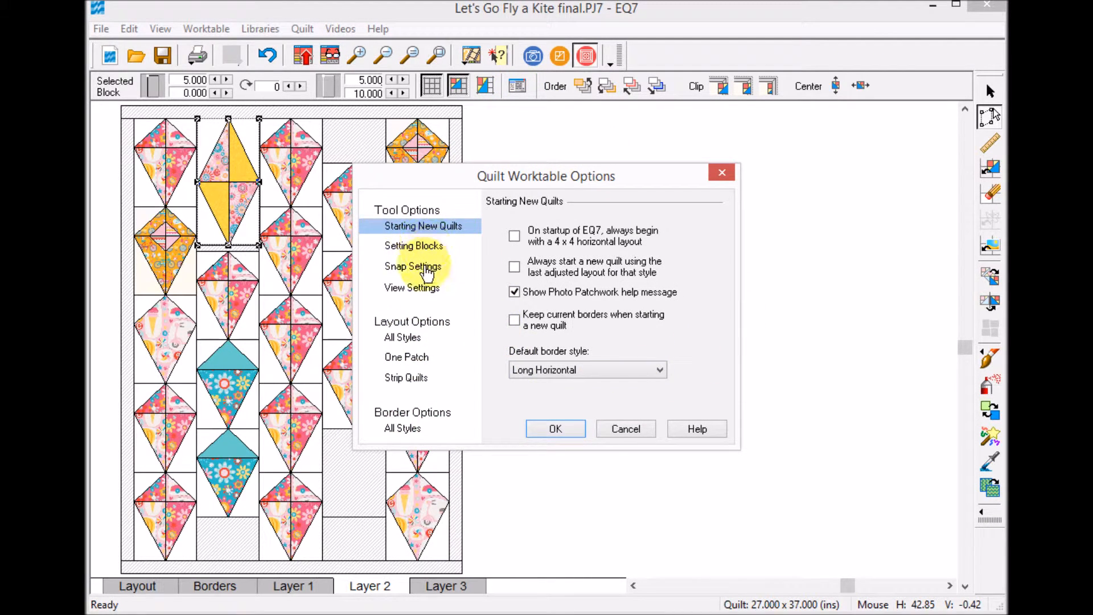
left_click(407, 267)
left_click(704, 379)
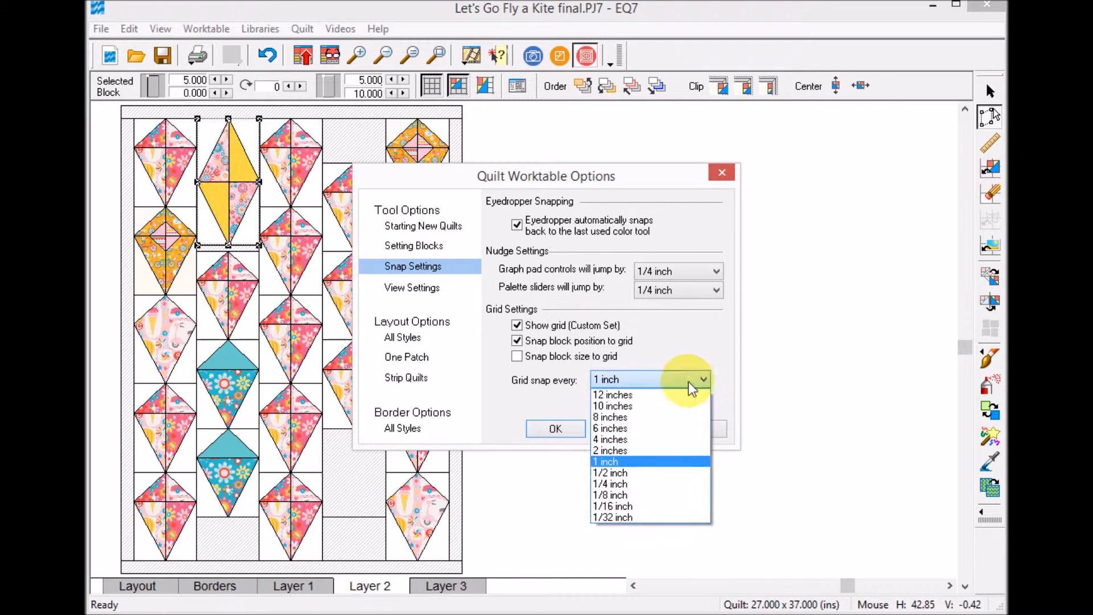
left_click(622, 473)
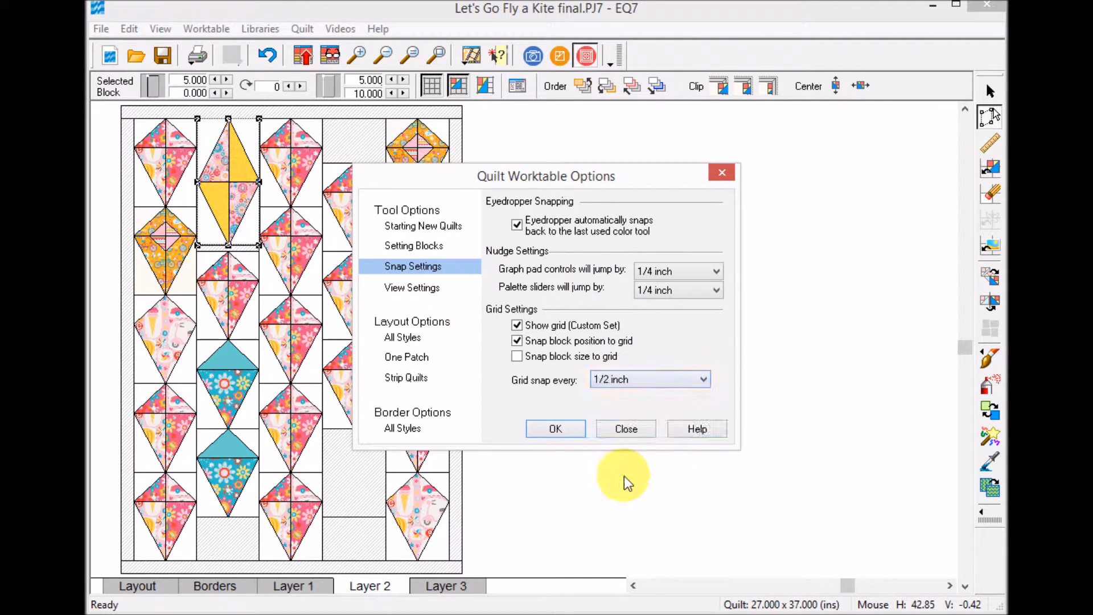
left_click(555, 429)
left_click_drag(229, 176, 227, 181)
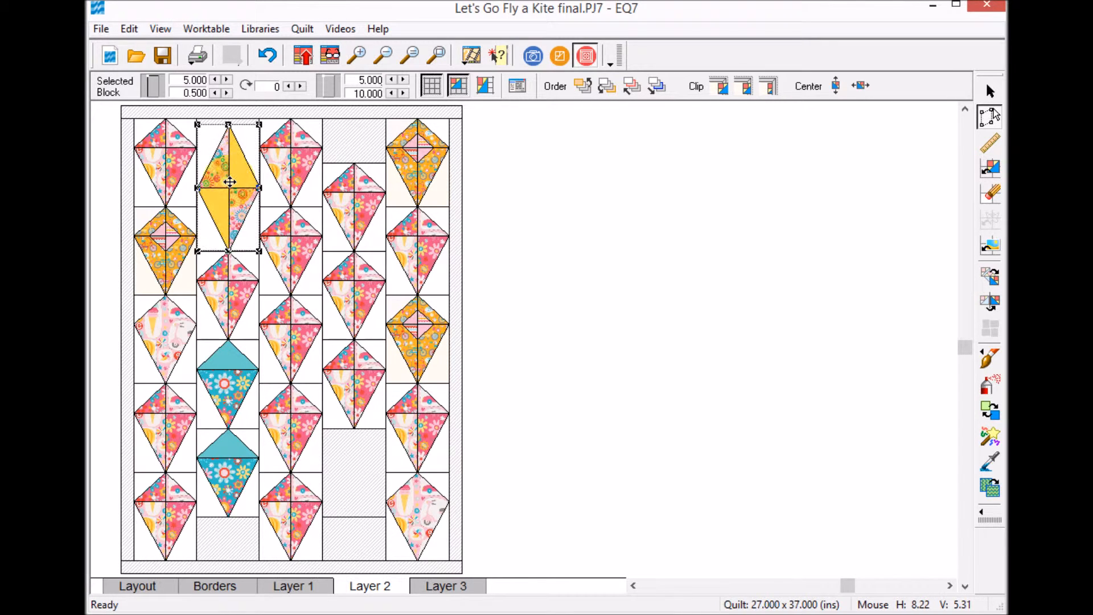
left_click(655, 201)
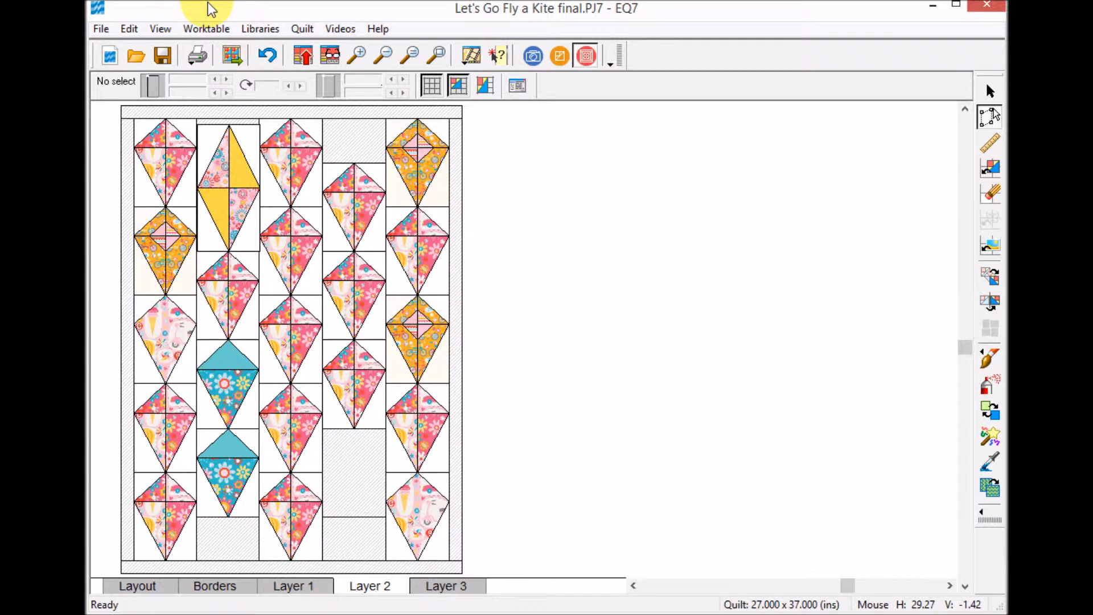
- Examine up close how the diamond block fits within the second strip and against the kite below it
left_click(356, 56)
left_click_drag(200, 123, 282, 274)
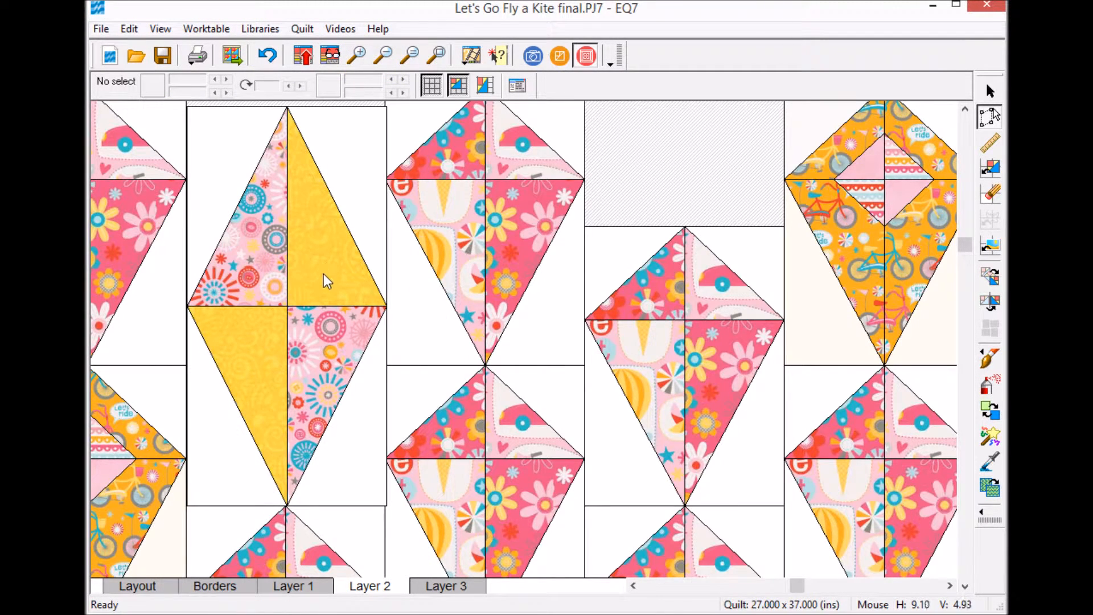
left_click(296, 294)
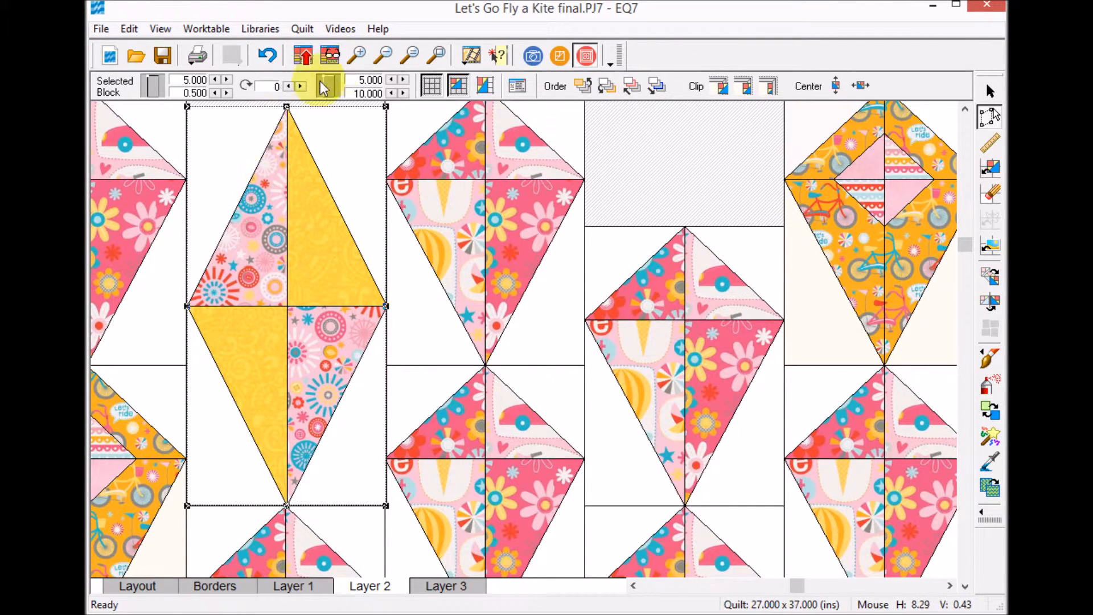
left_click(387, 56)
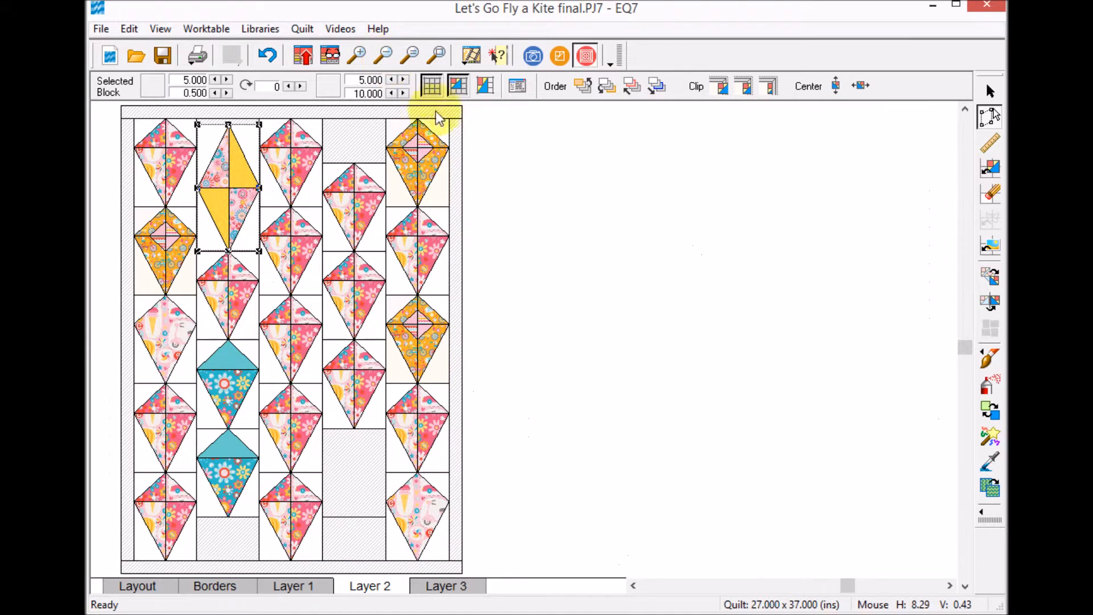
left_click(532, 271)
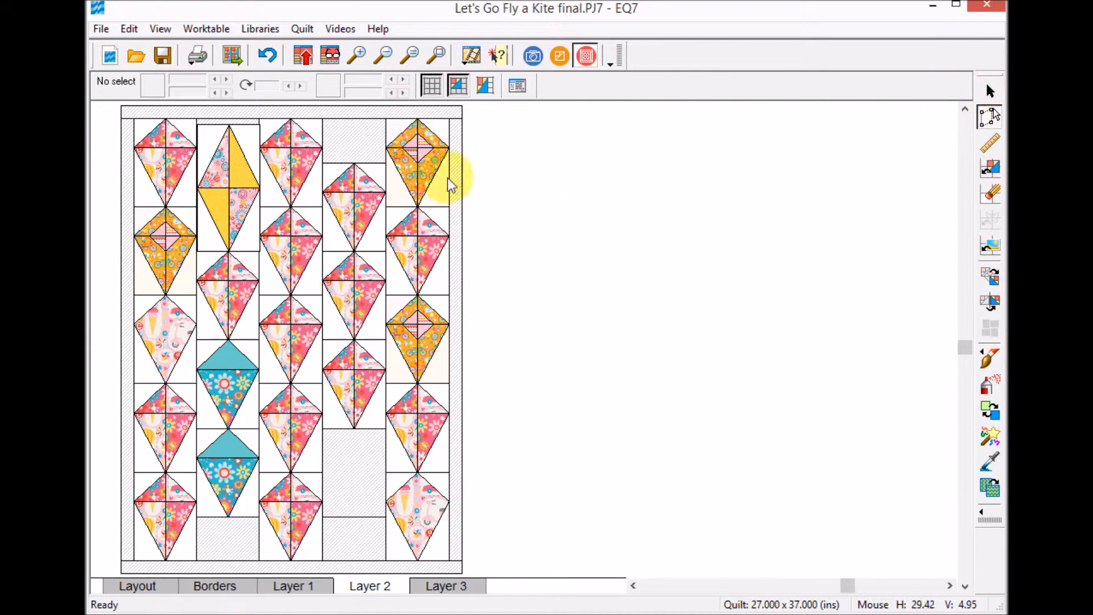
- Copy the diamond block into the empty space at the bottom of the fourth strip, at position 15, 24.5
left_click(239, 211)
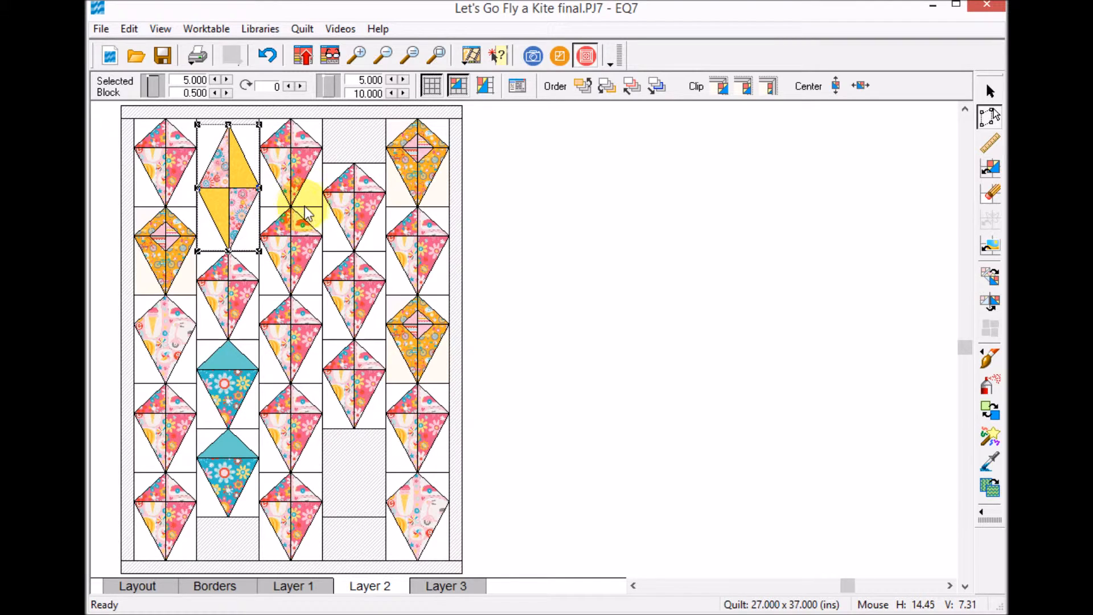
left_click_drag(255, 200, 362, 487)
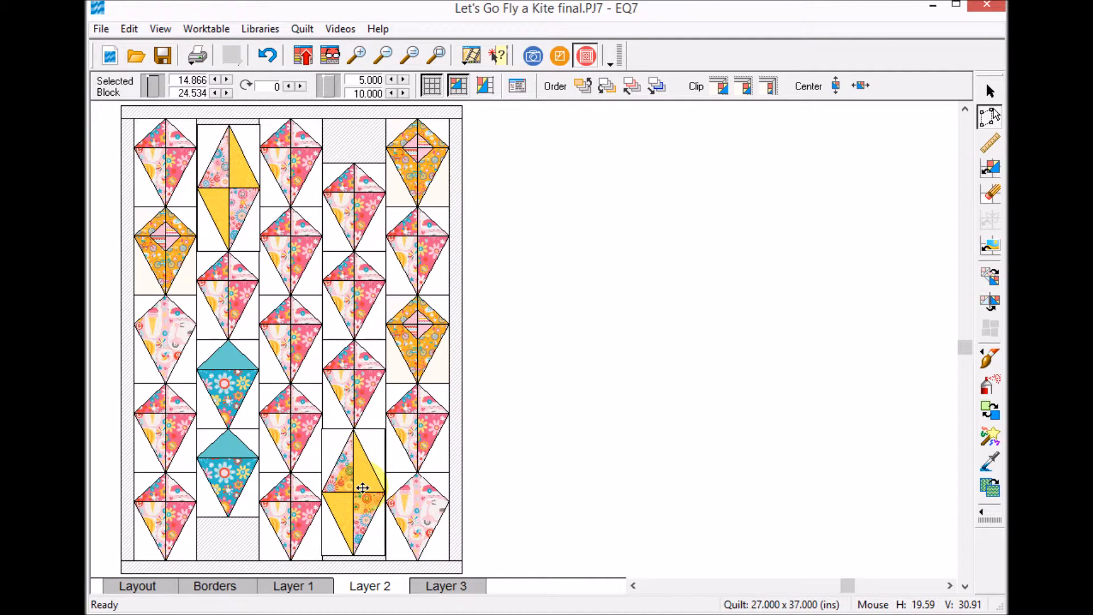
left_click_drag(362, 488, 365, 487)
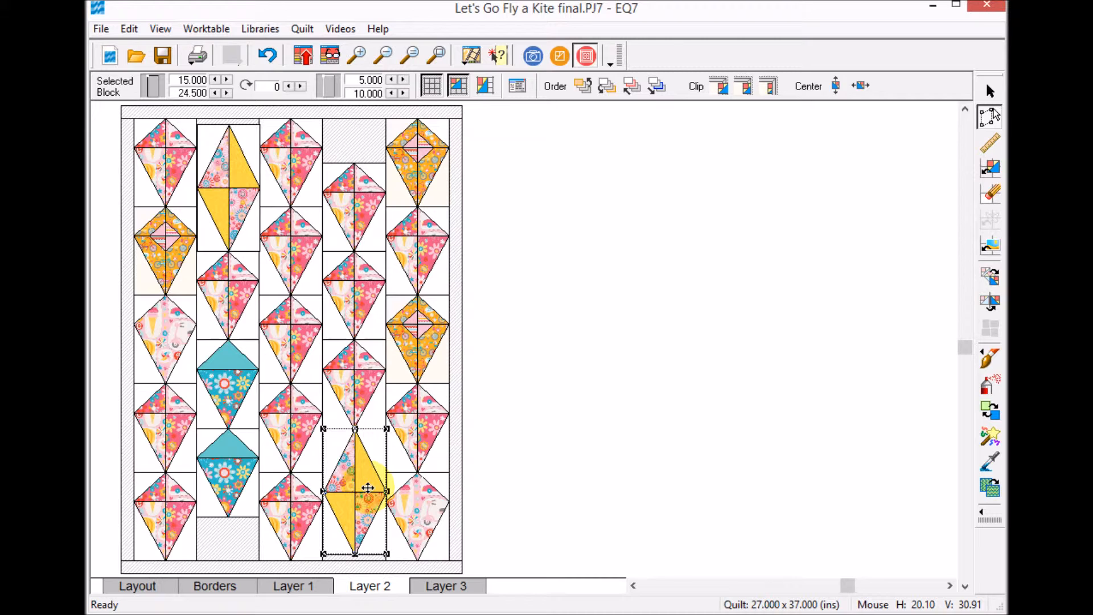
left_click(583, 329)
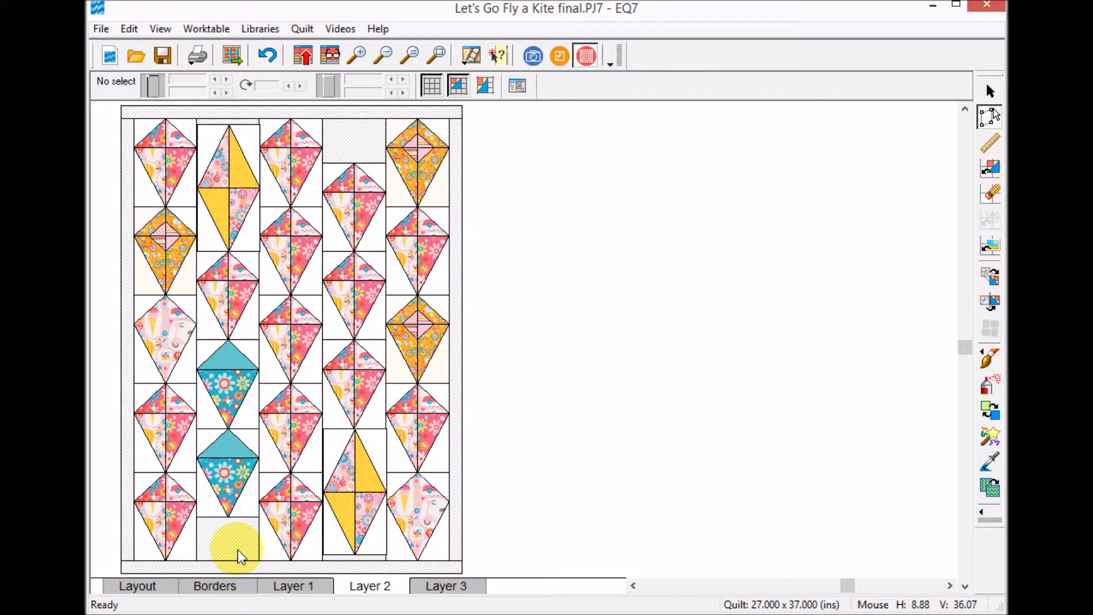
- Add a plain block to the Sketchbook blocks and place it on Layer 2 of the quilt
left_click(990, 168)
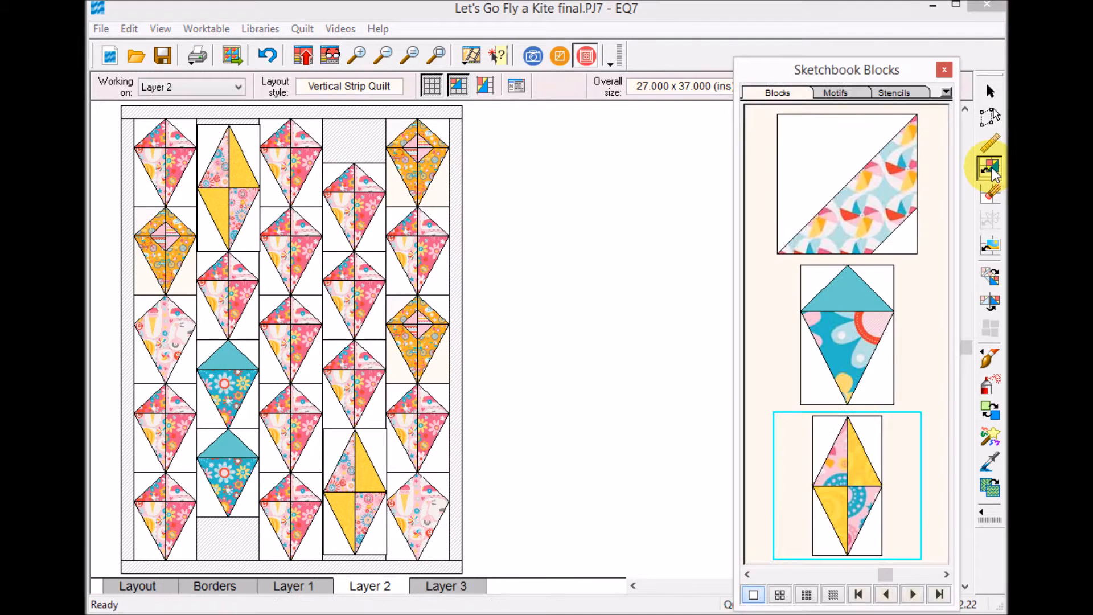
left_click_drag(857, 75, 706, 74)
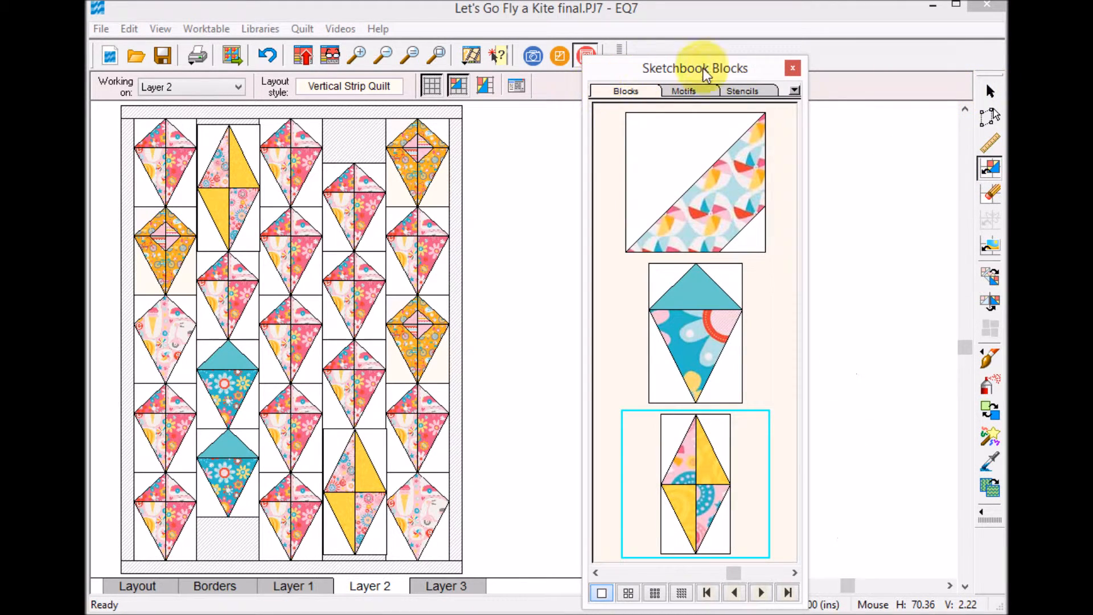
left_click(795, 91)
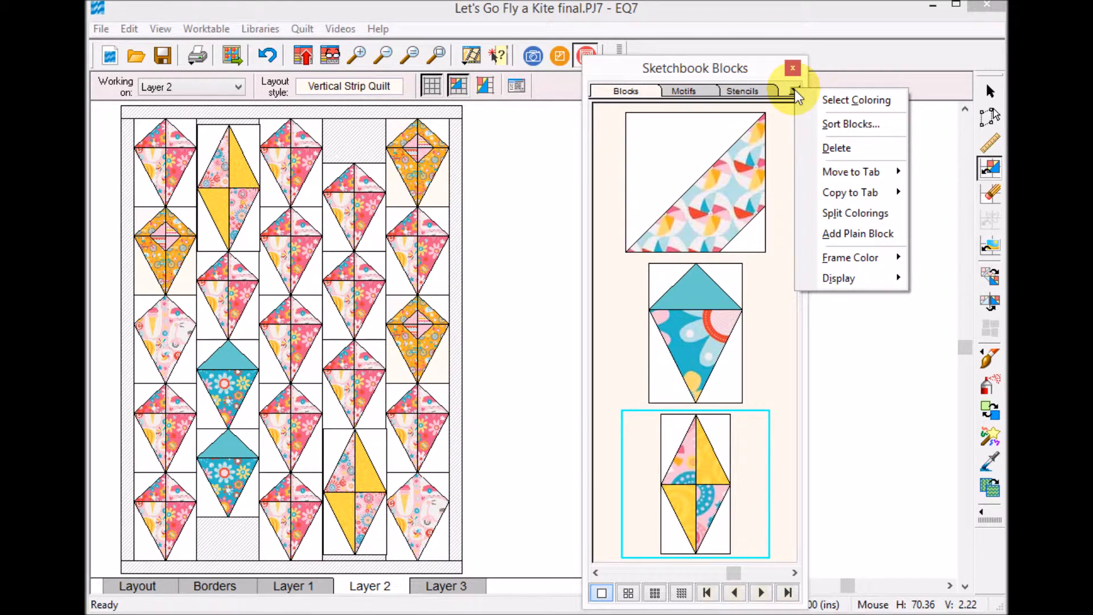
left_click(891, 235)
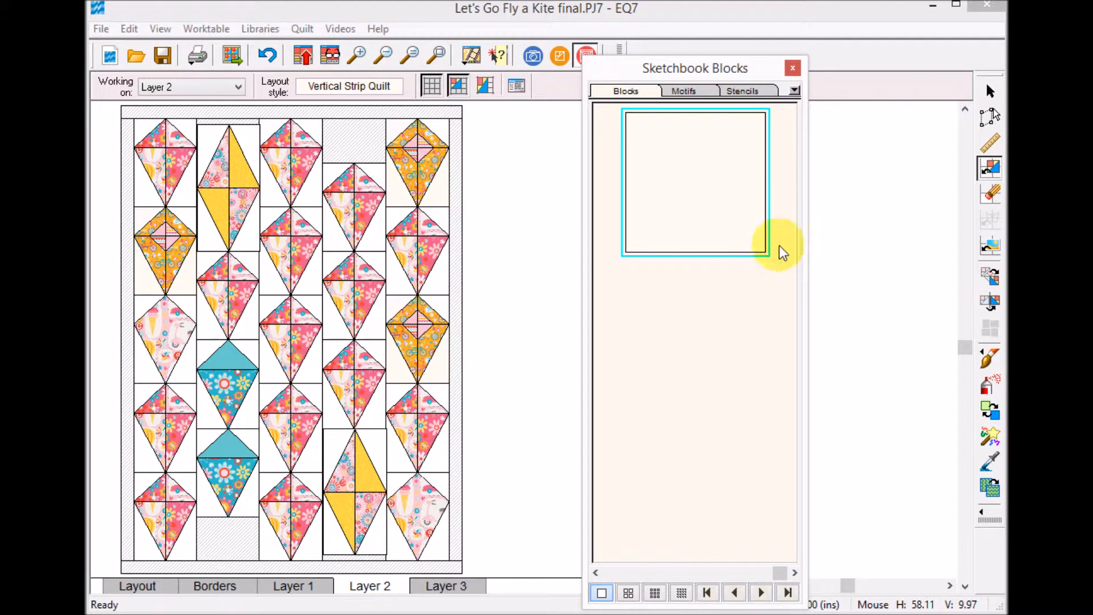
left_click_drag(701, 191, 227, 197)
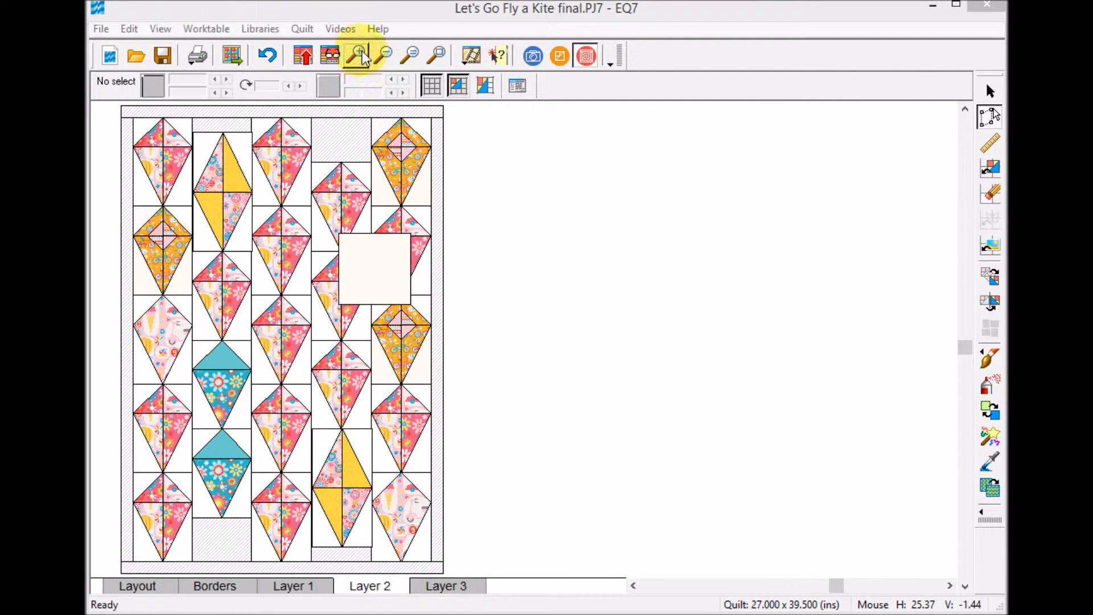
- Measure the width and height of the gap above the diamond block in the second strip
left_click_drag(185, 112, 274, 161)
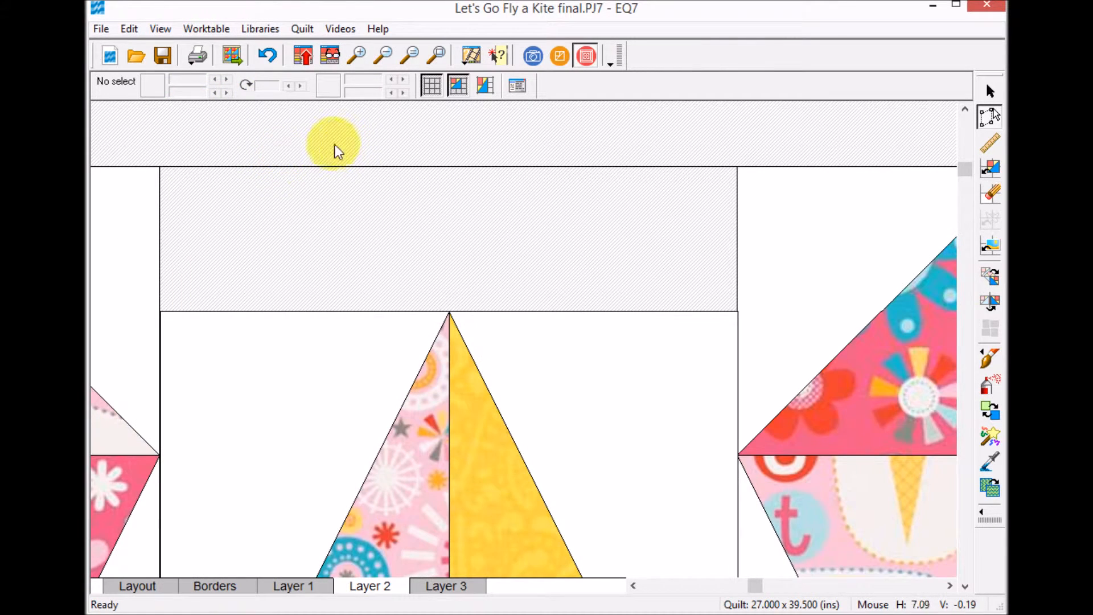
left_click(992, 144)
left_click_drag(160, 239, 737, 238)
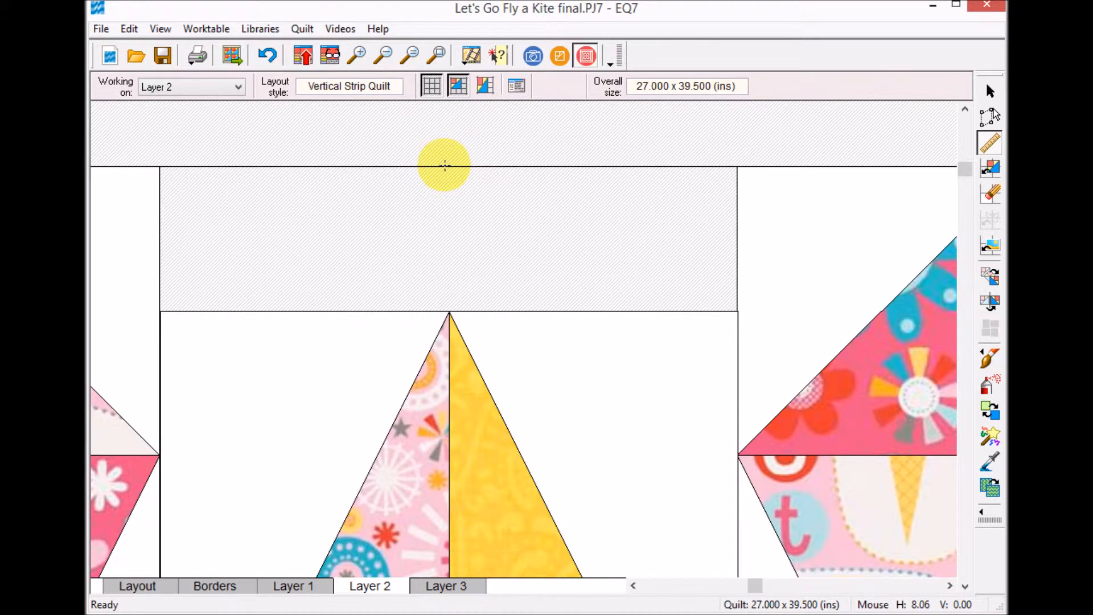
left_click_drag(444, 166, 448, 310)
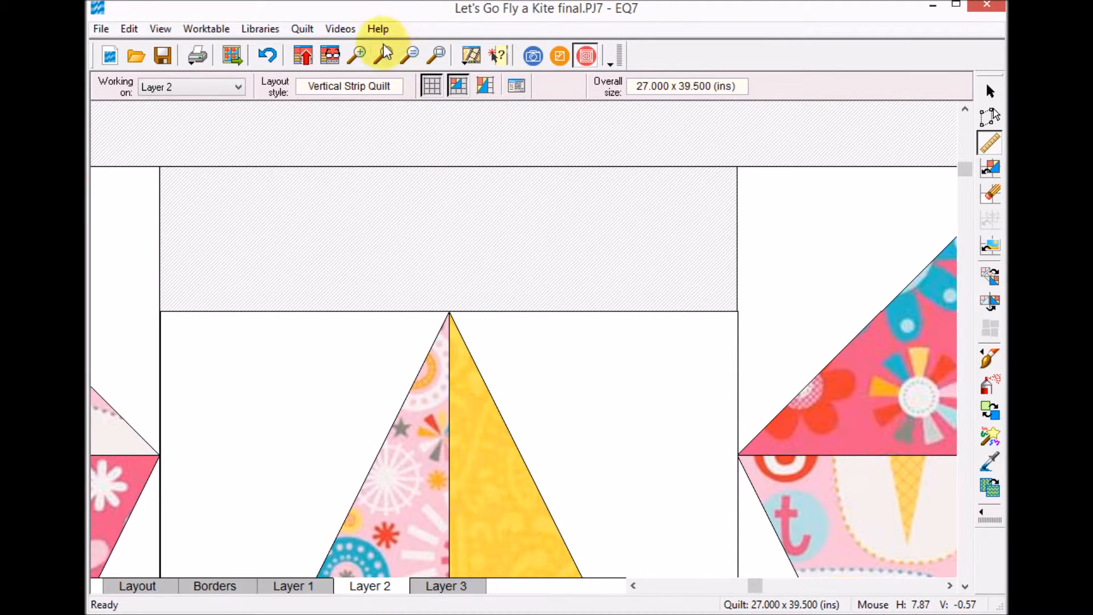
left_click(436, 56)
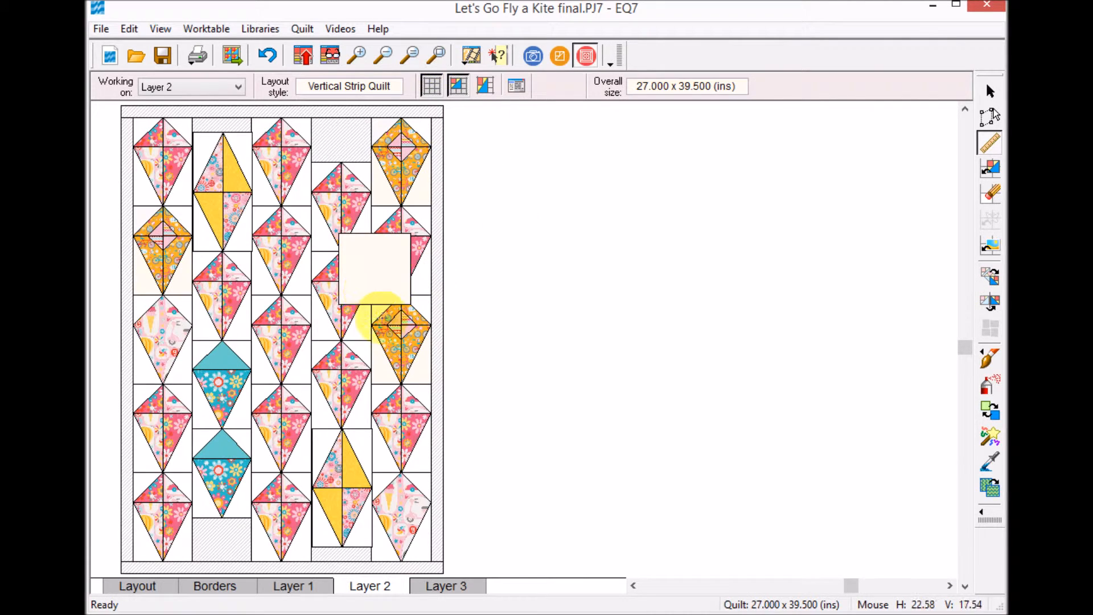
- Resize the plain block on Layer 2 to 5 by 1.25 inches
left_click(990, 118)
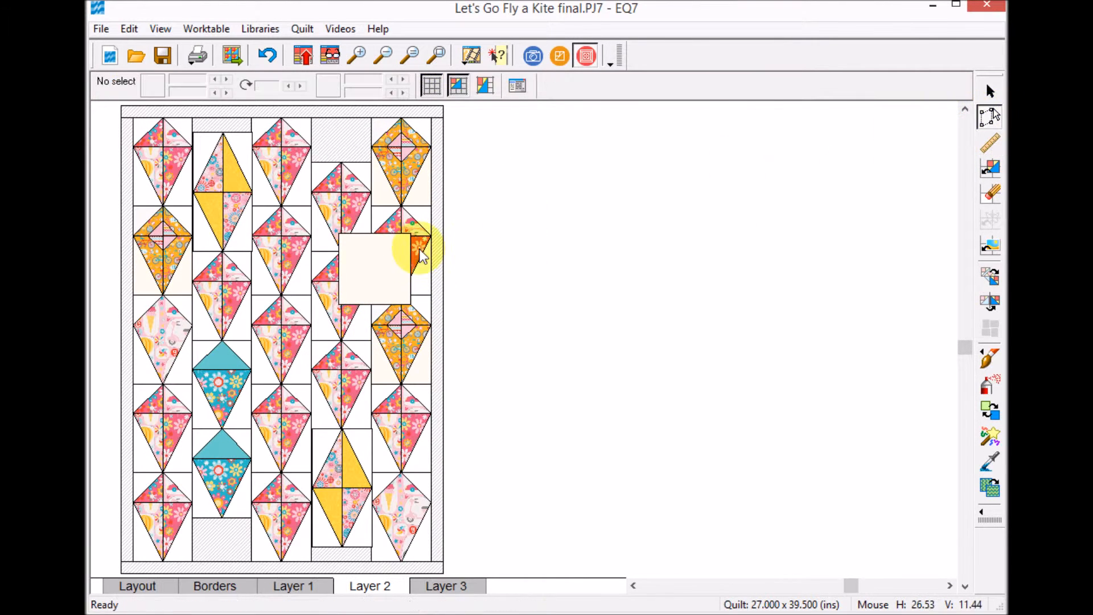
left_click(367, 296)
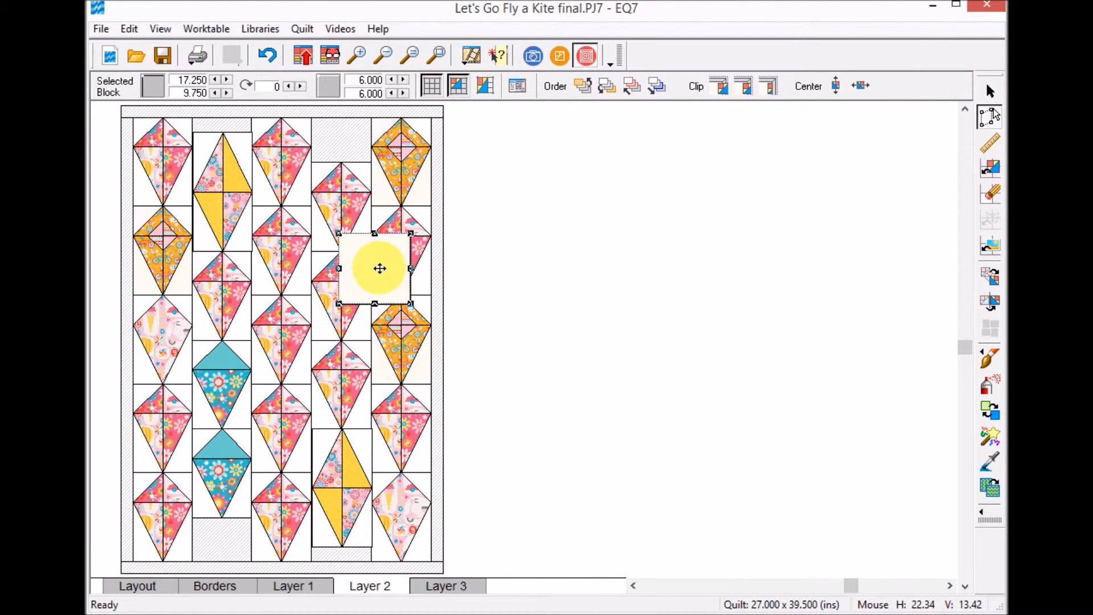
double_click(368, 80)
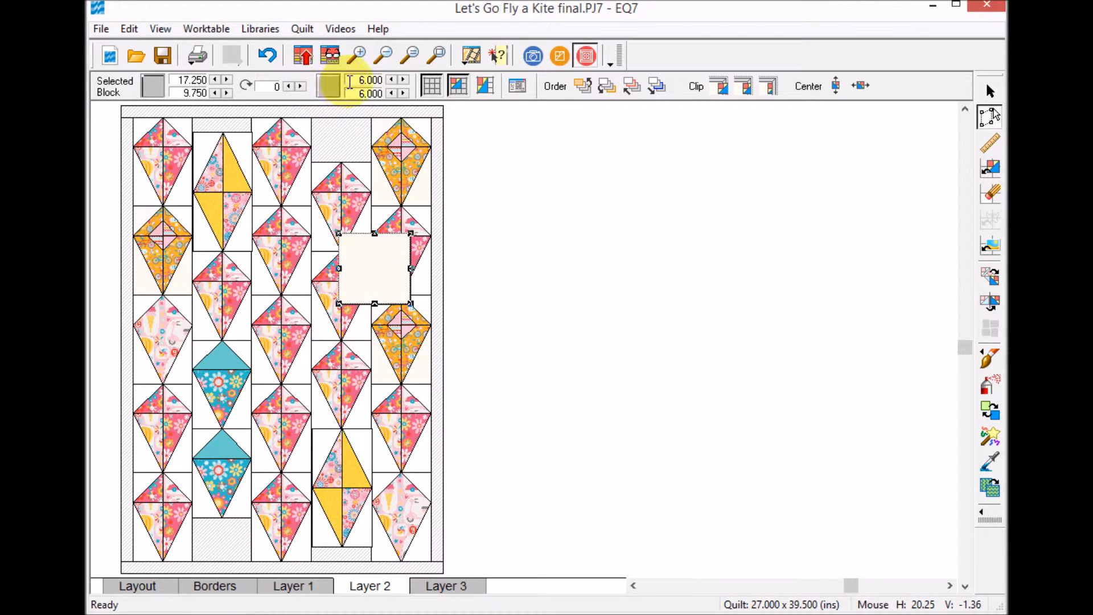
type("5")
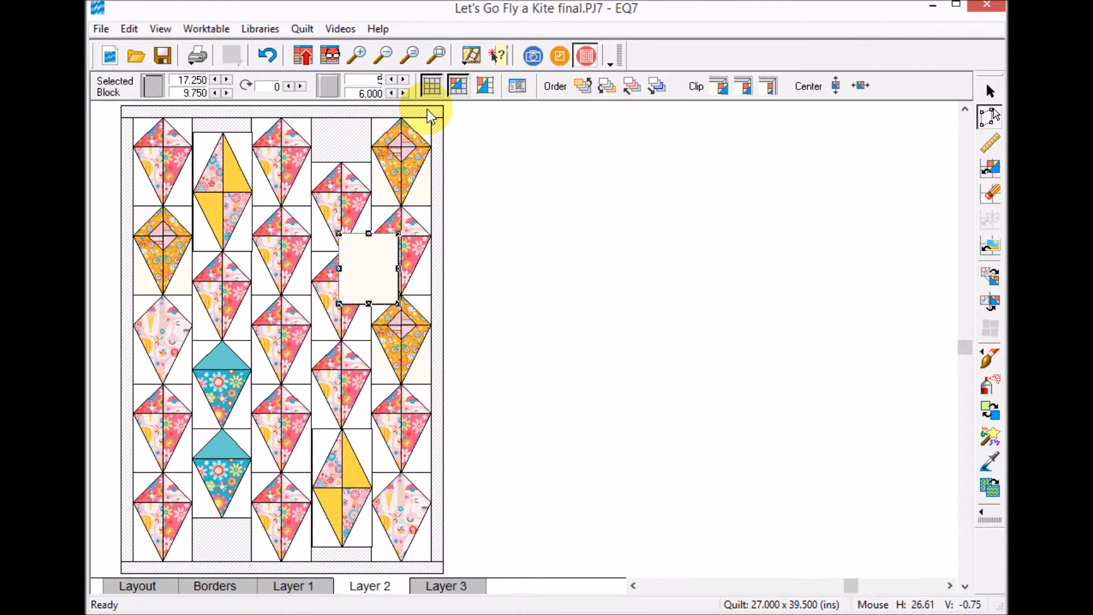
key("Tab")
type("1.2")
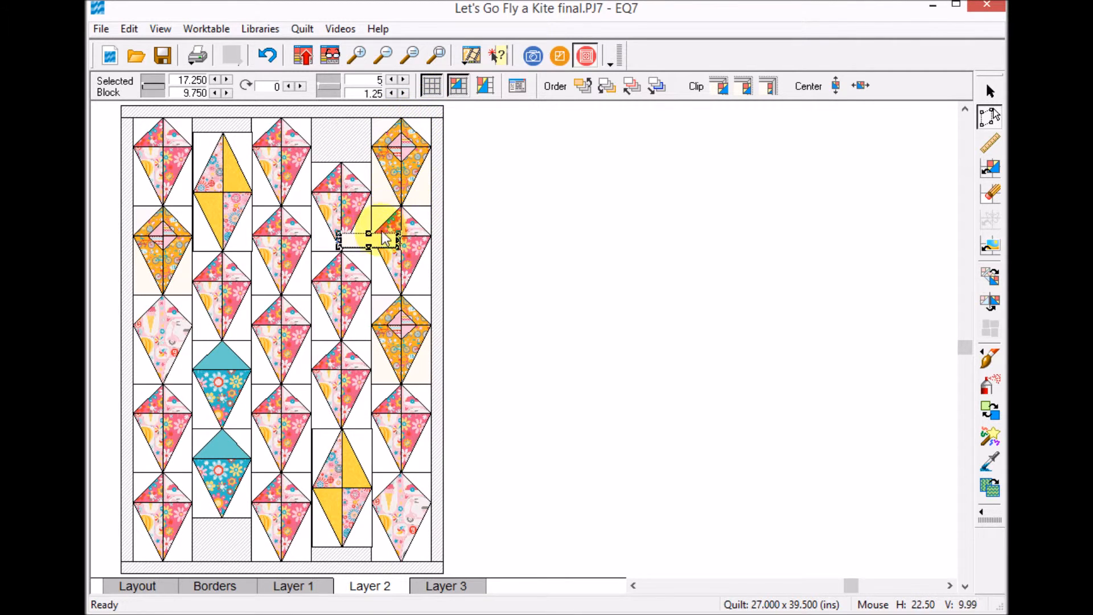
- Move the plain block into the gap above the diamond in the second strip, at position 5, 0
left_click_drag(379, 239, 231, 121)
left_click(356, 56)
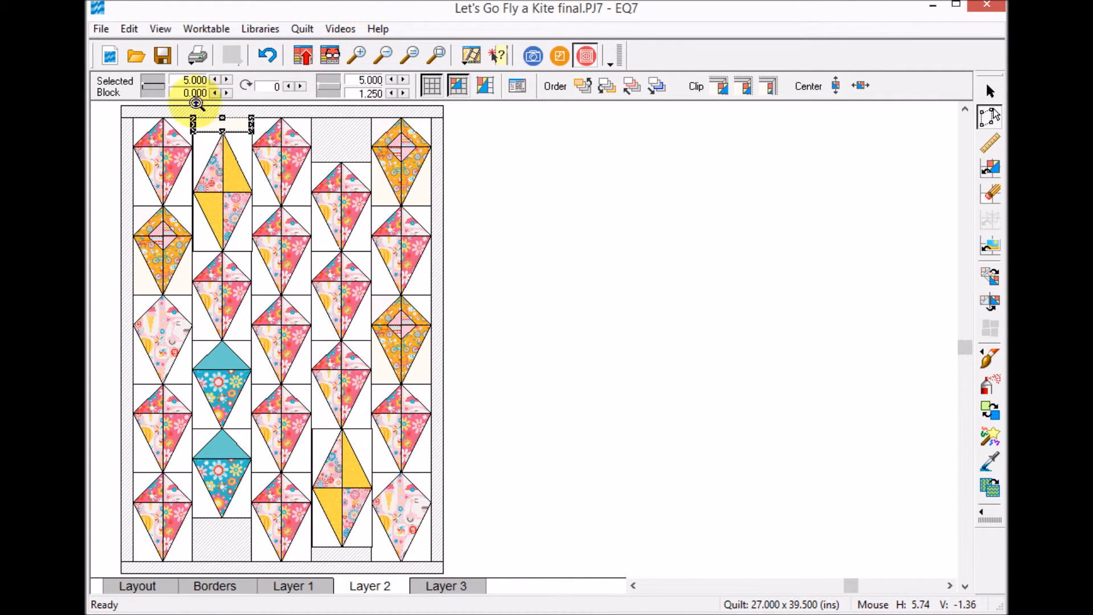
left_click_drag(178, 107, 323, 179)
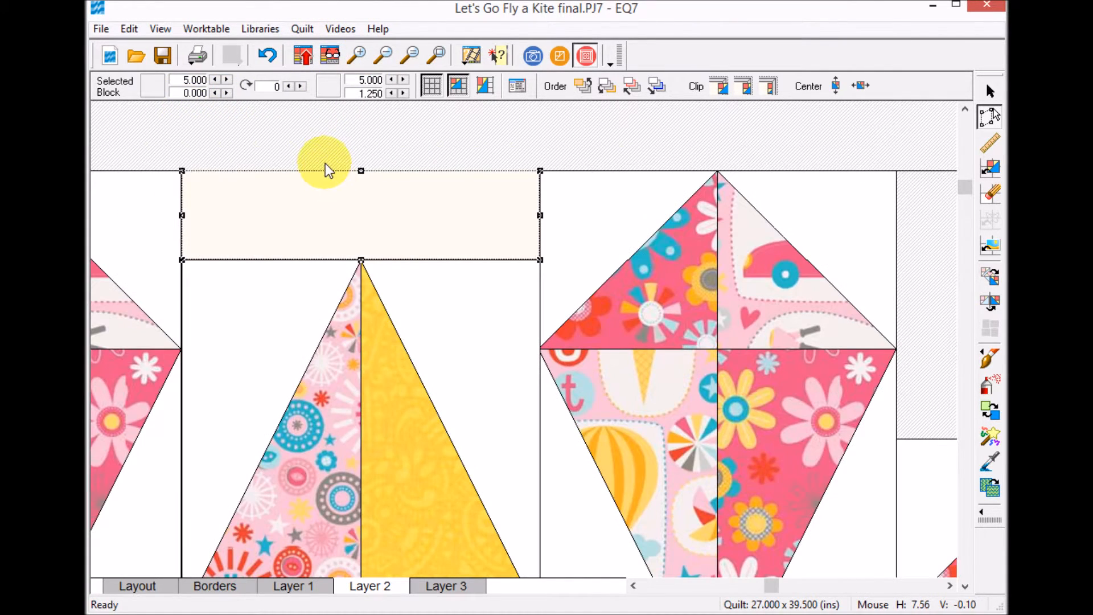
left_click(437, 144)
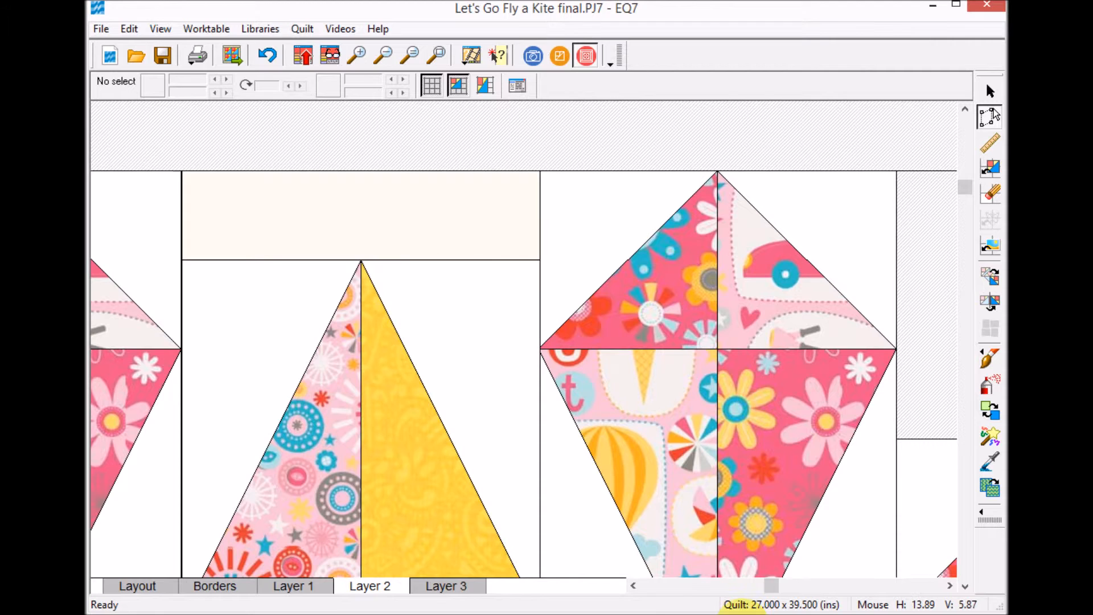
- Measure the height of the empty space at the top of the fourth strip
left_click_drag(772, 585, 815, 585)
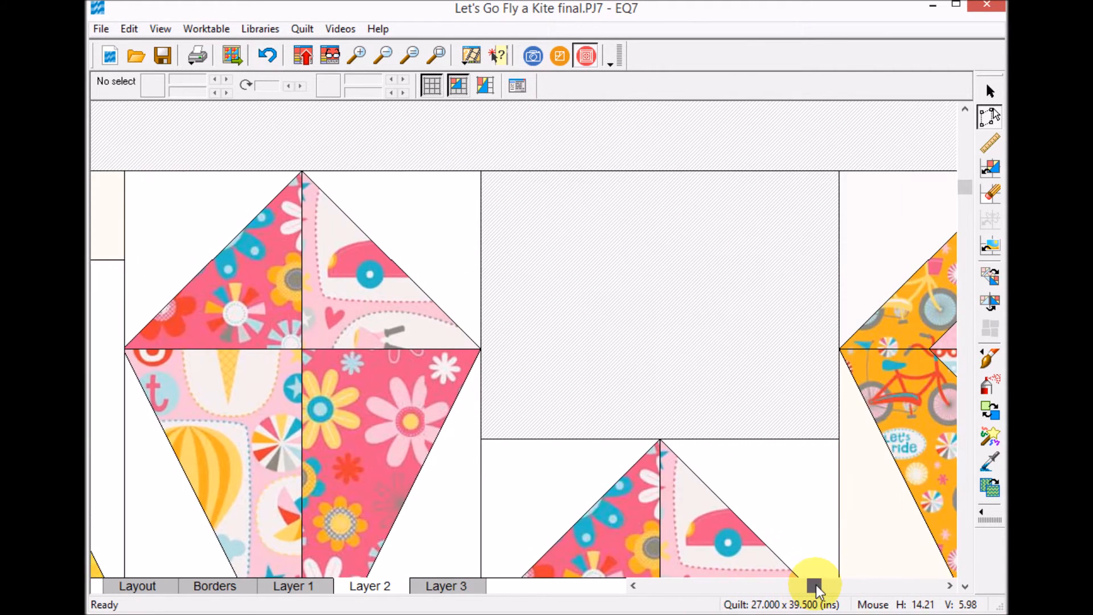
left_click(990, 142)
left_click_drag(656, 170, 659, 439)
- Copy the plain block to the top of the fourth strip, at position 15, 0, and set the copy's height to 3.75 inches
left_click(990, 116)
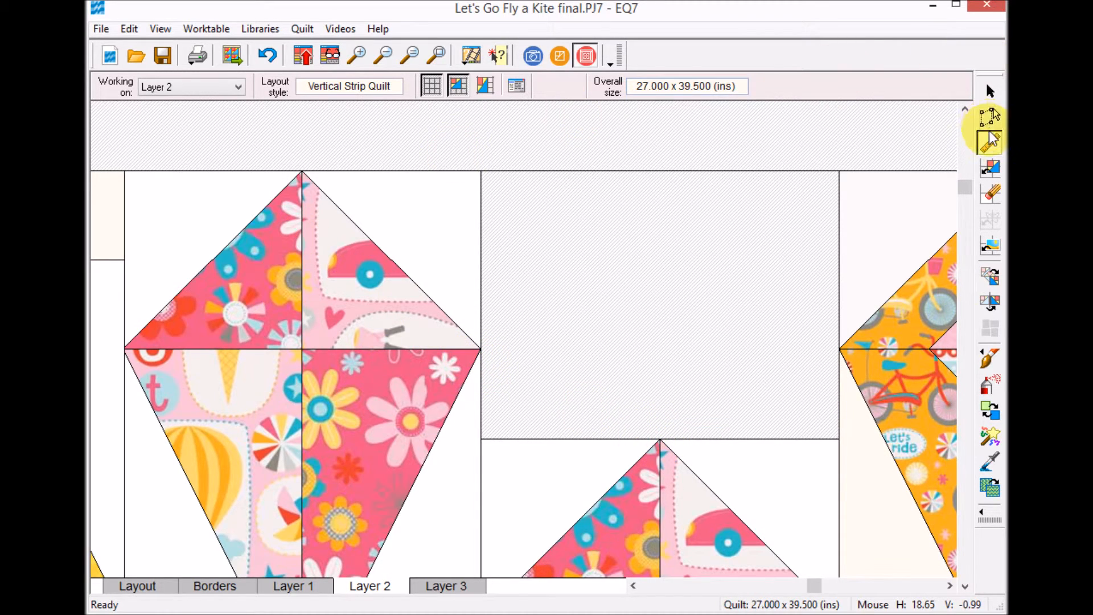
left_click(108, 258)
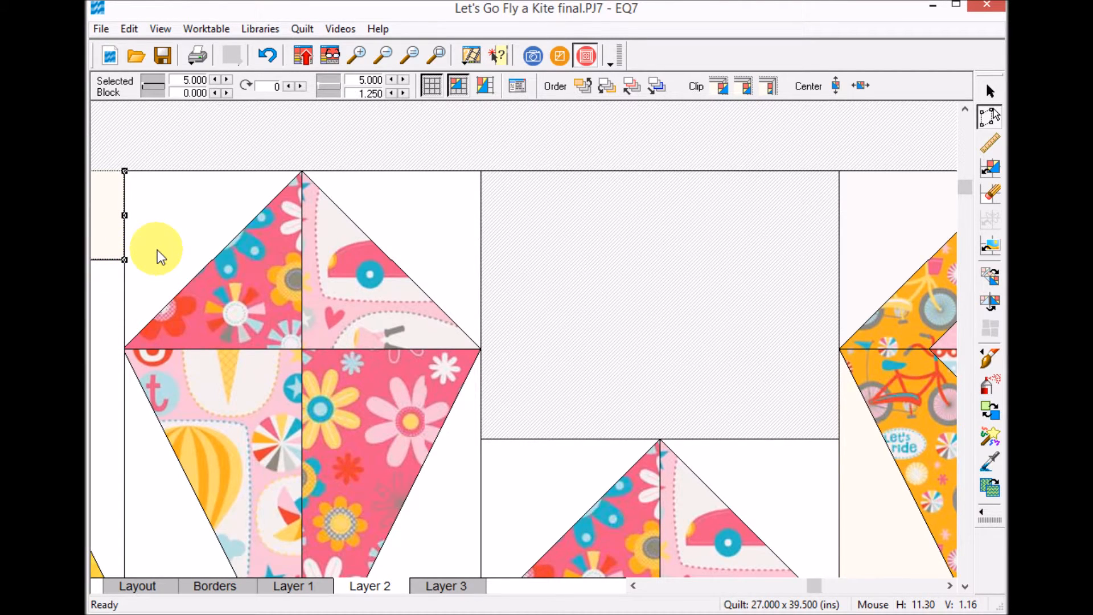
left_click_drag(129, 298, 758, 208)
double_click(368, 93)
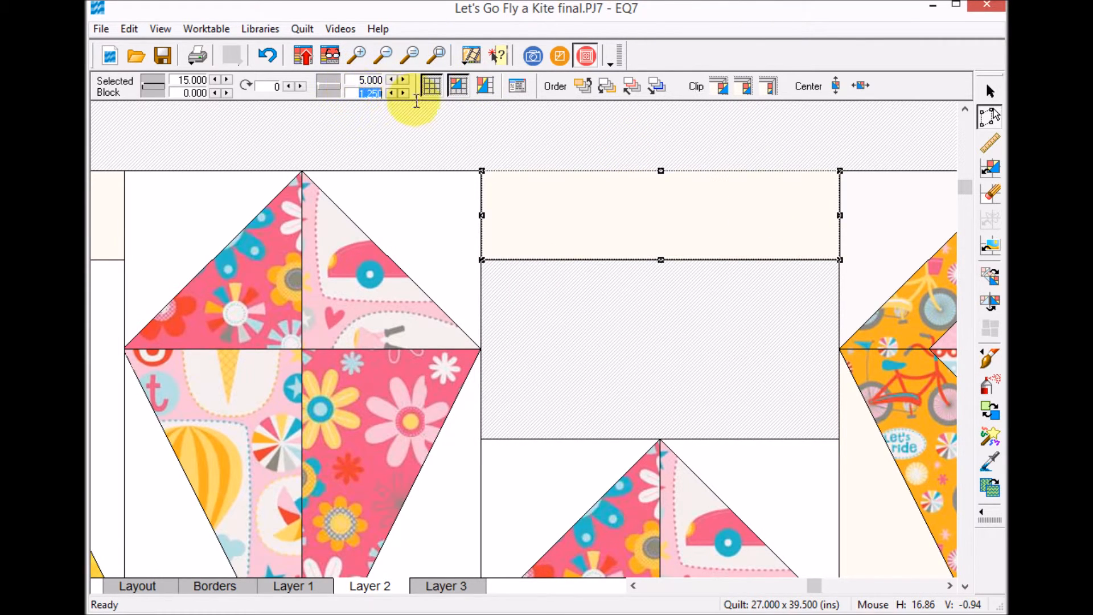
type("3.")
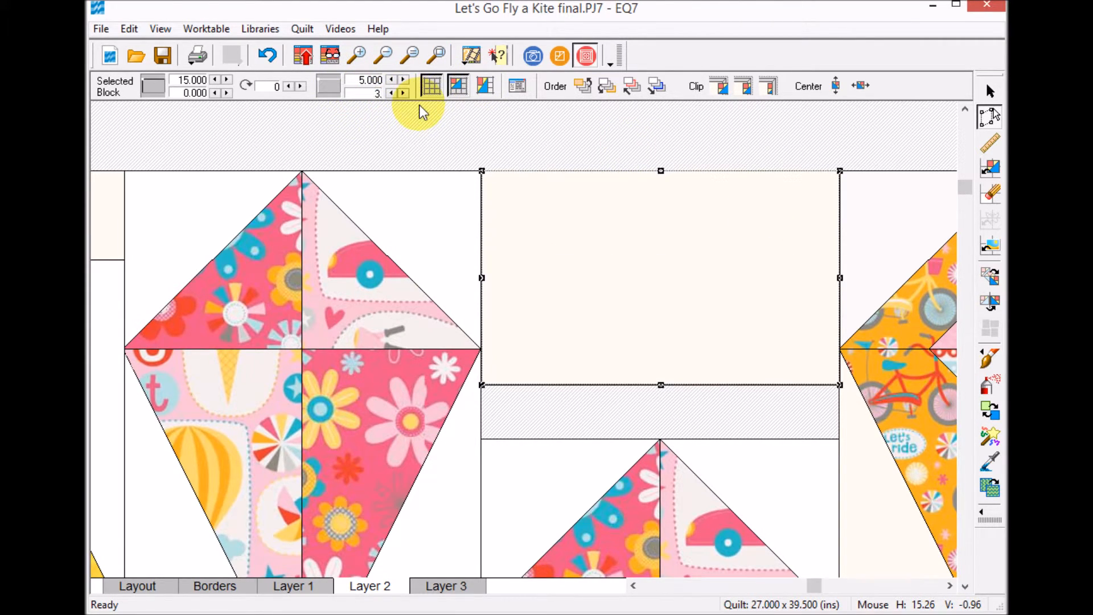
type("75")
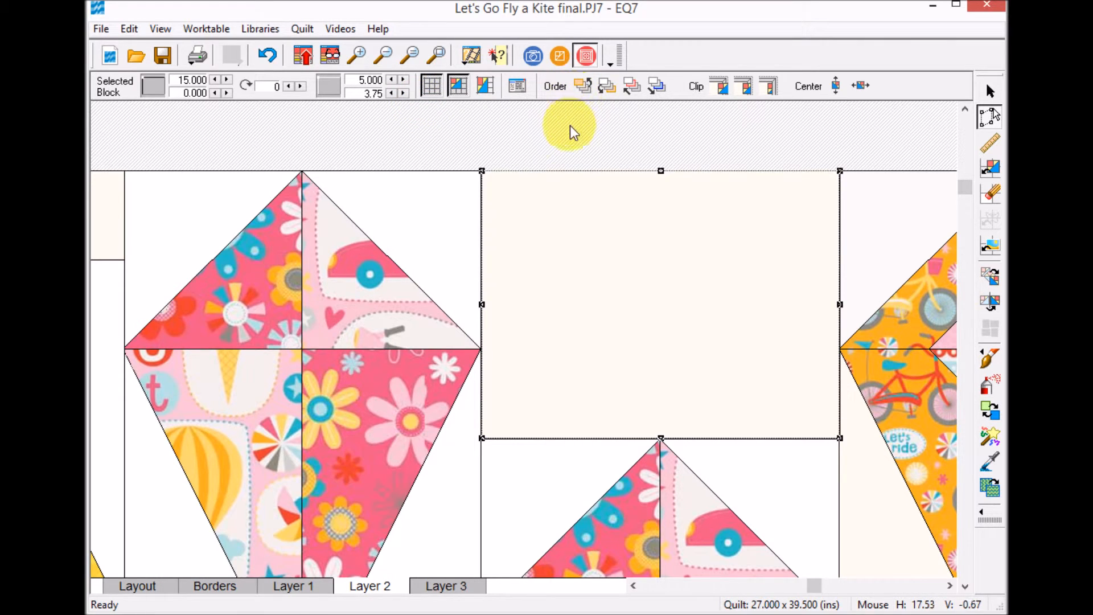
left_click(568, 132)
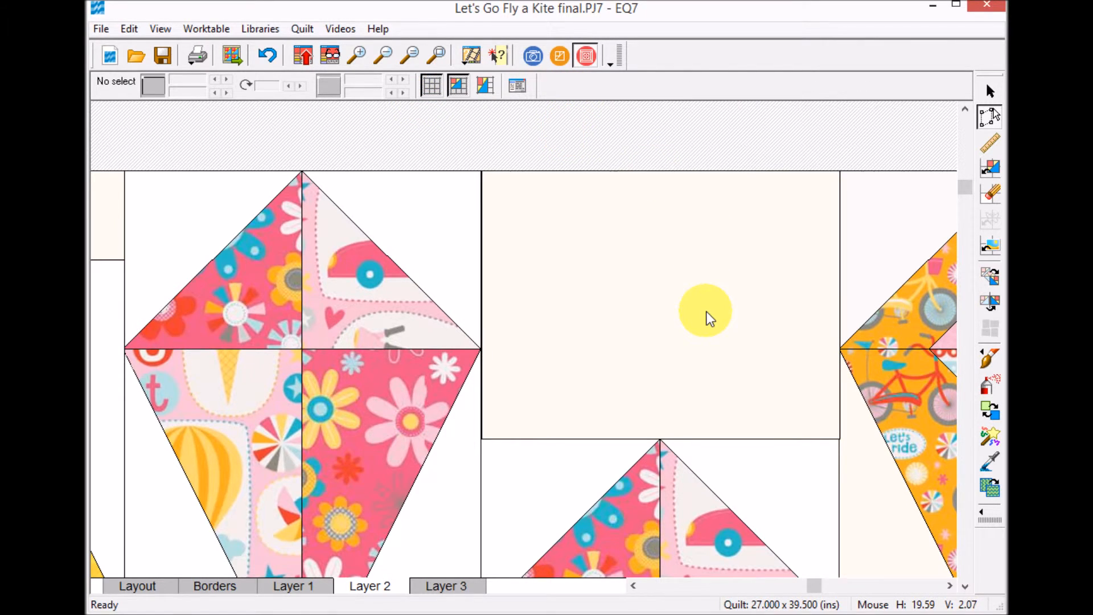
- Copy the 5 by 3.75 inch plain block into the gap at the bottom of the second strip, at position 4.75, 33.75
left_click(437, 53)
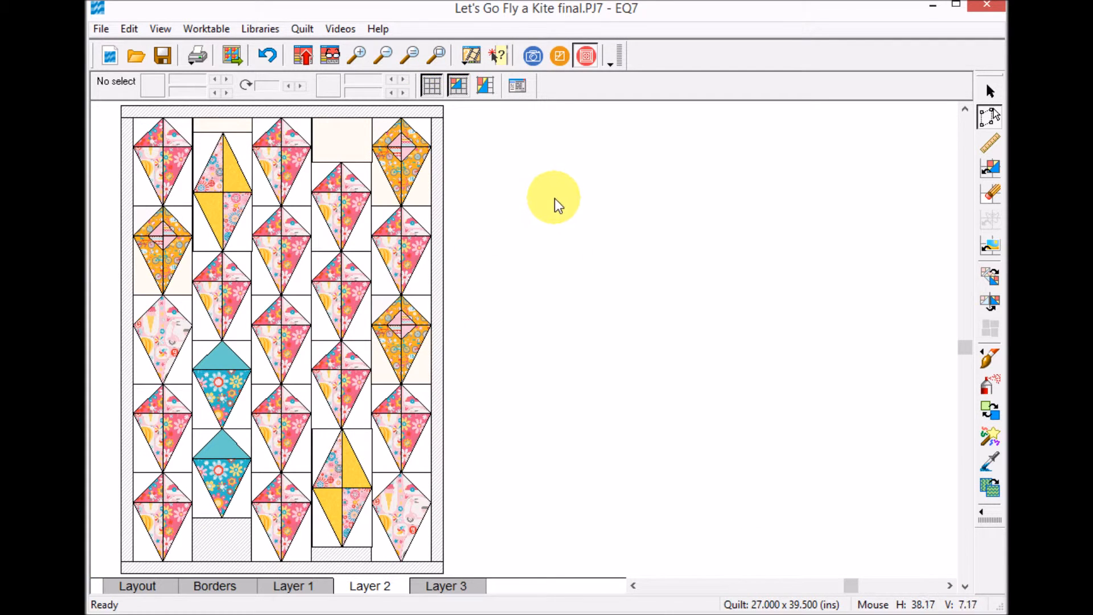
left_click(349, 147)
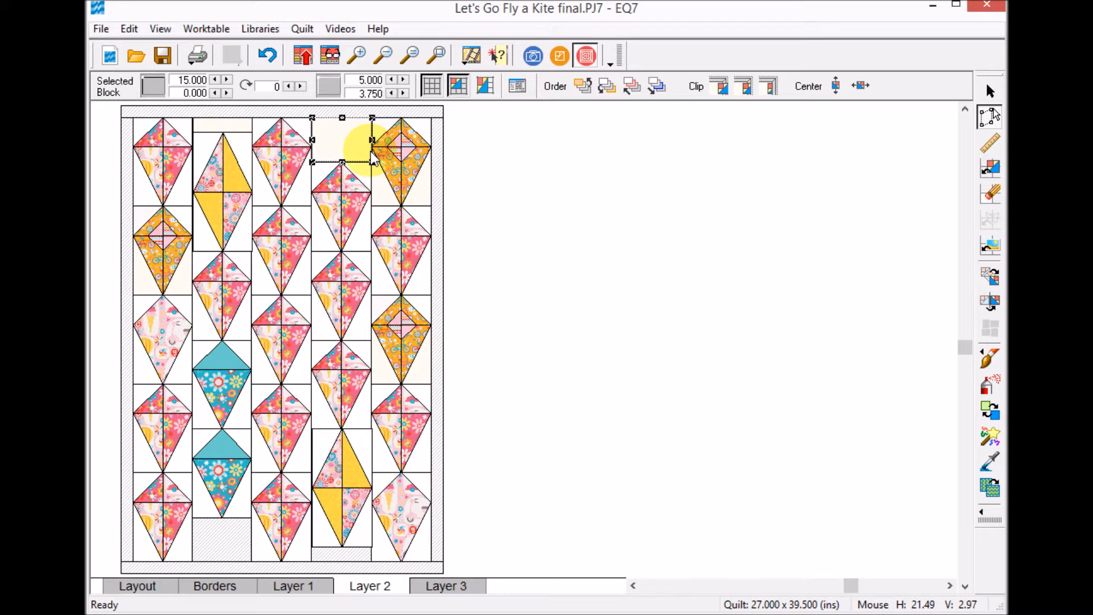
left_click_drag(374, 160, 223, 538)
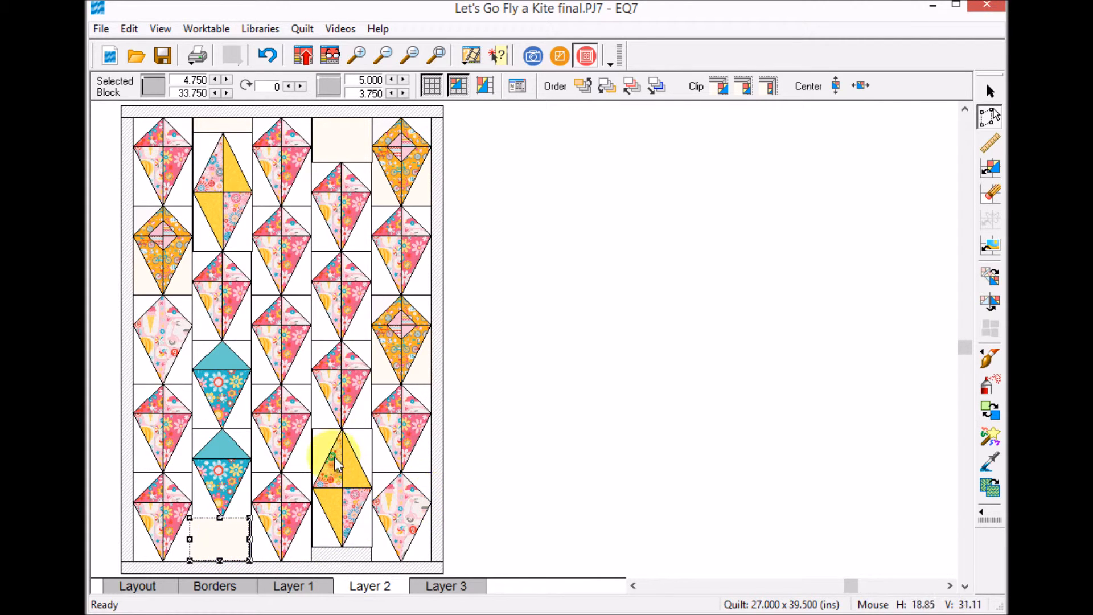
- Copy the 5 by 1.25 inch plain block into the gap below the diamond in the fourth strip, at position 15, 36.25
left_click(224, 126)
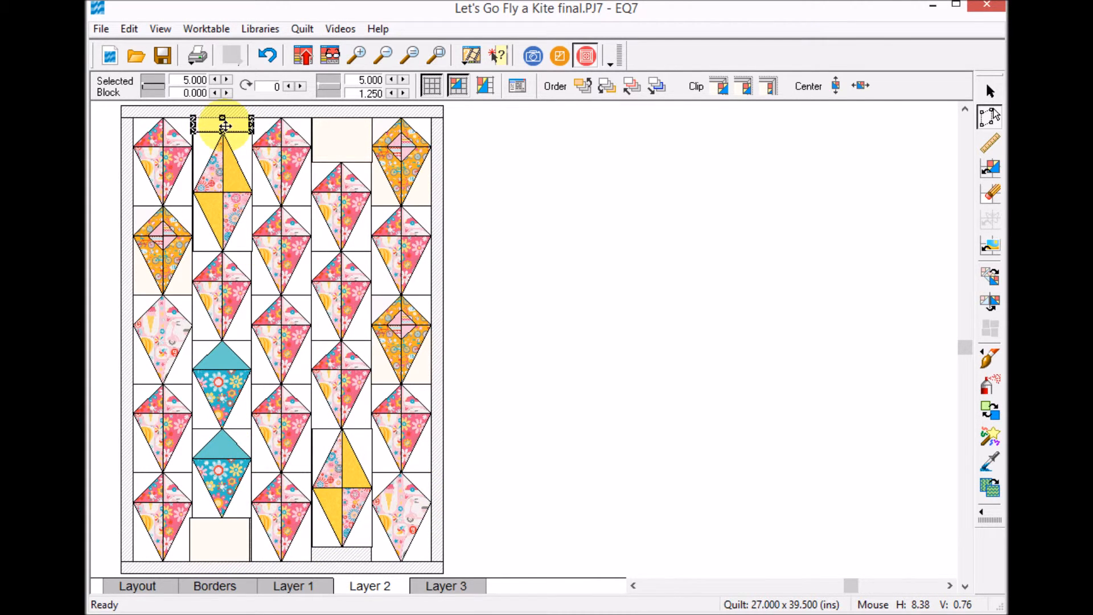
left_click_drag(223, 126, 341, 554)
- Shift the plain block at the bottom of the second strip so it sits exactly within the strip's edges
left_click(357, 55)
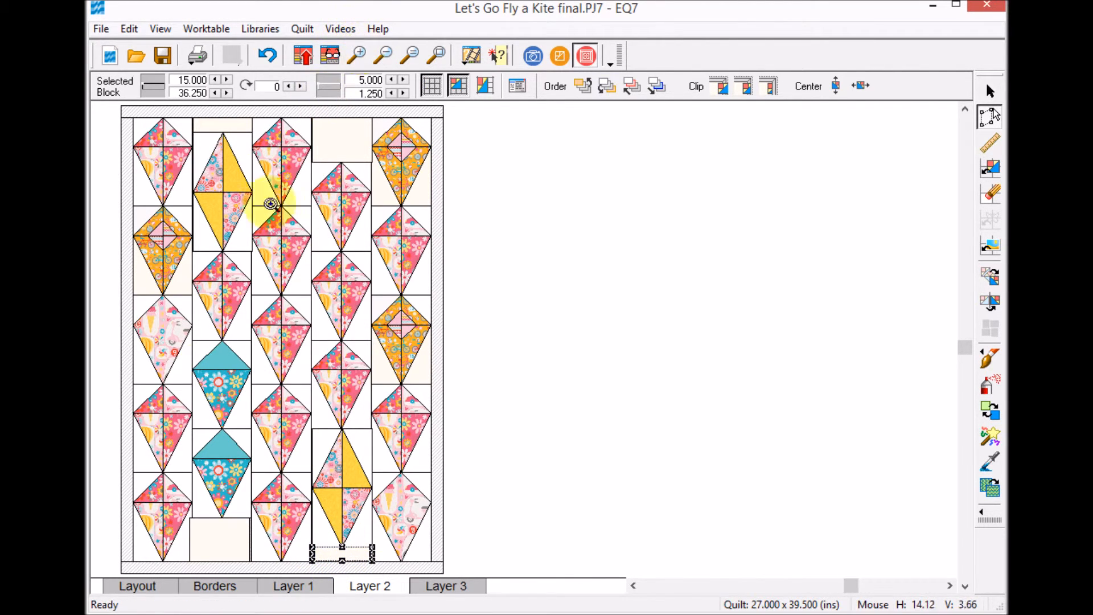
left_click_drag(160, 485, 407, 581)
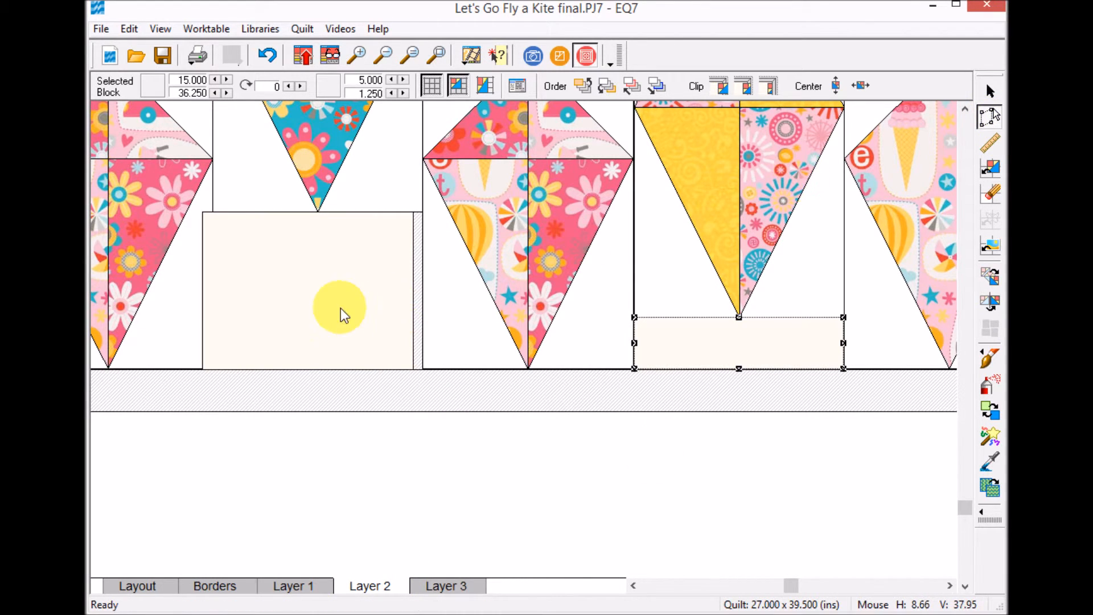
left_click(295, 283)
left_click_drag(295, 284, 308, 293)
left_click(709, 328)
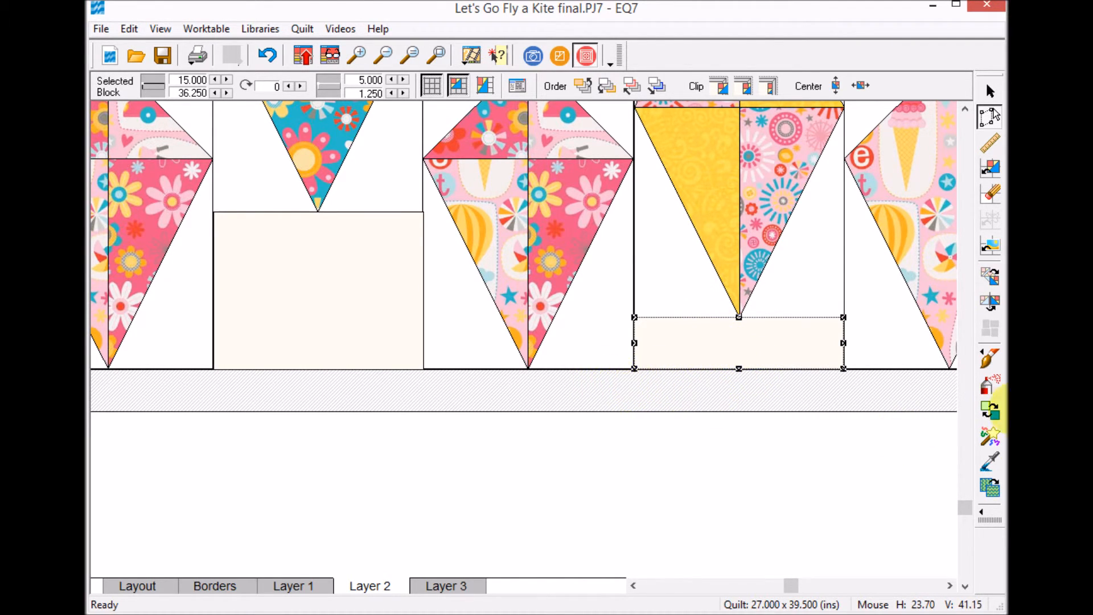
- Paint the plain blocks white at the bottom of the second and fourth strips and at the top of the fourth strip
left_click(988, 361)
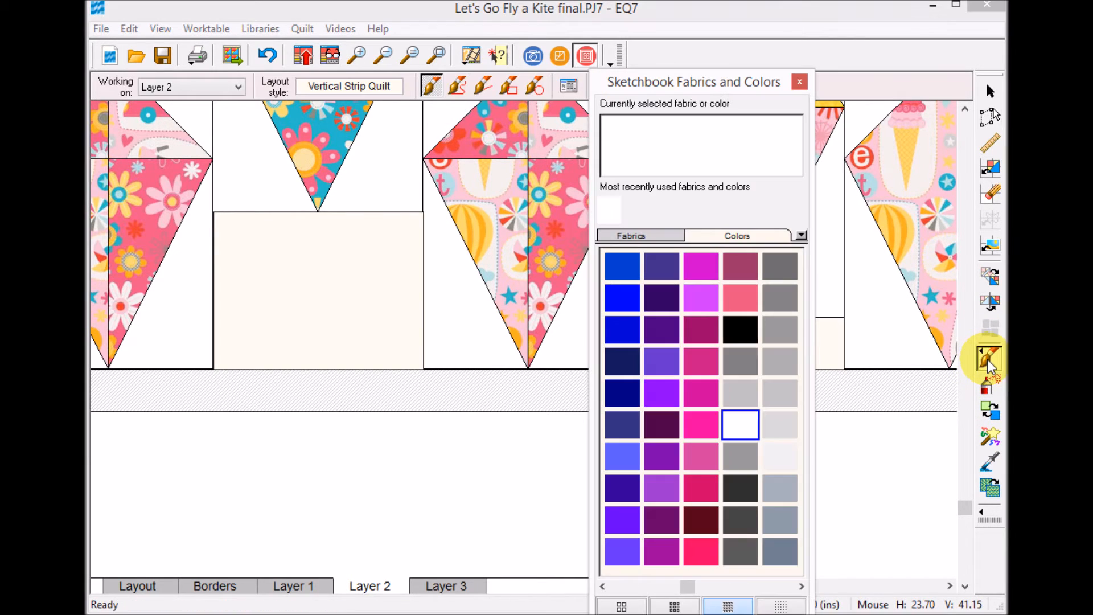
left_click(329, 299)
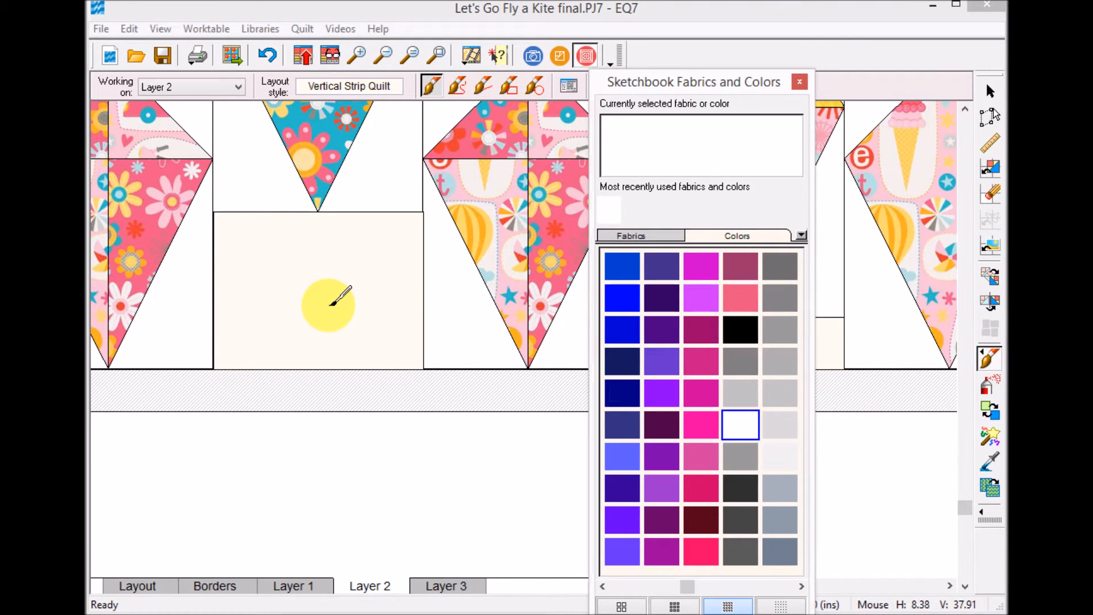
left_click(799, 82)
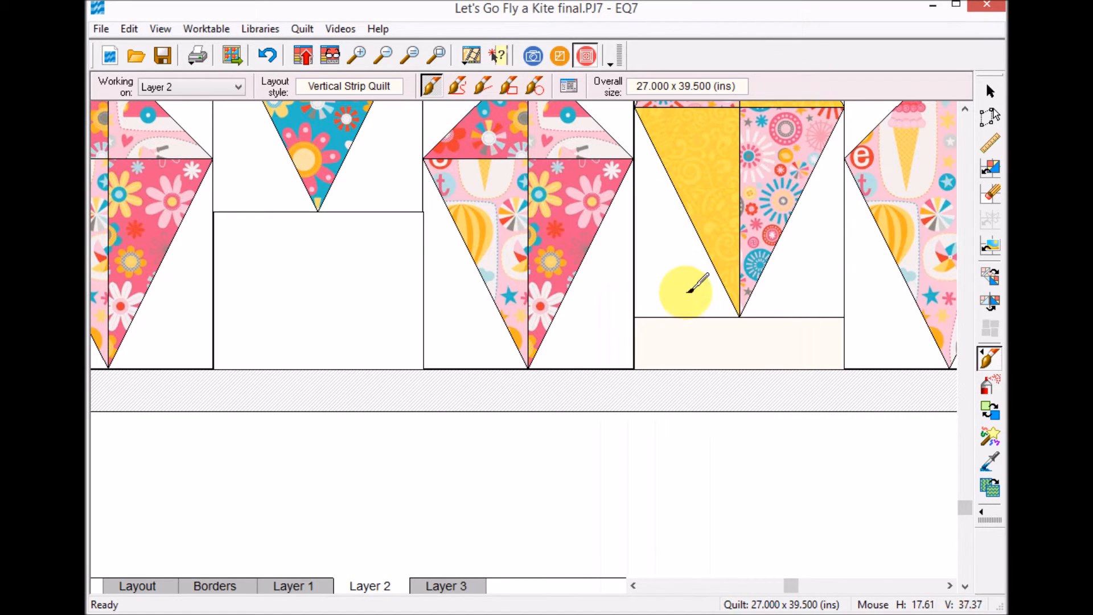
left_click(726, 354)
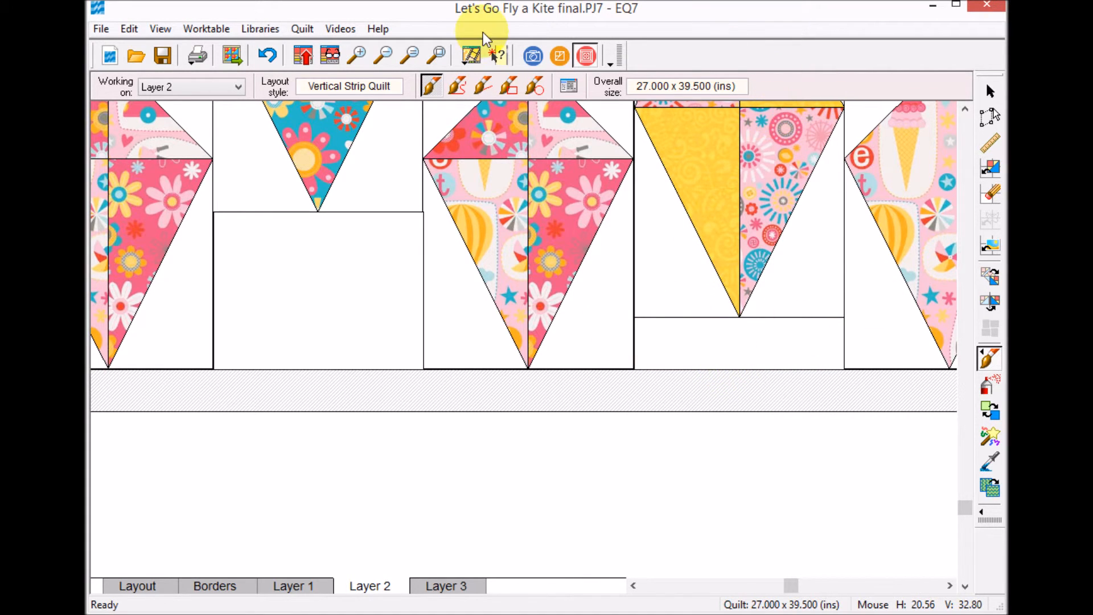
left_click(436, 55)
left_click(340, 135)
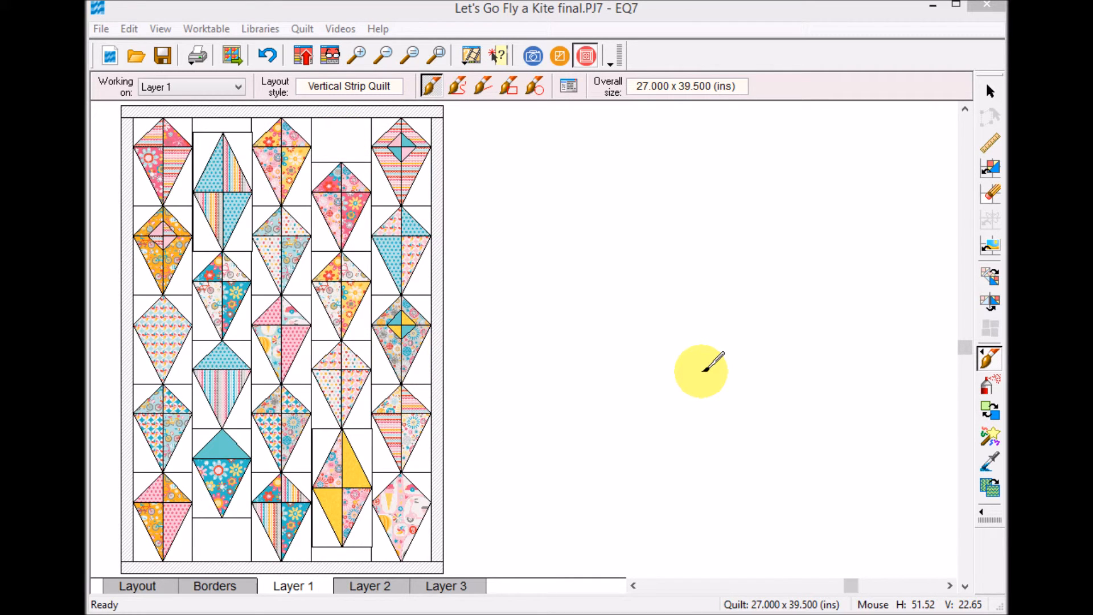